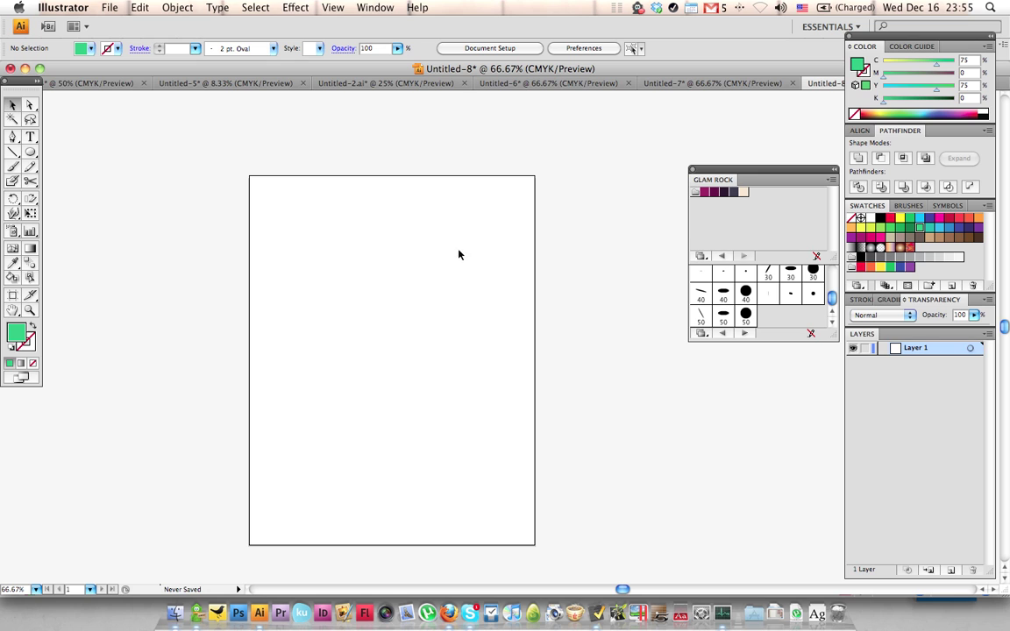
Step: Draw two overlapping green circles, about 354 pt and 328 pt wide, the smaller one offset down and to the right
key("l")
left_click_drag(310, 201, 464, 365)
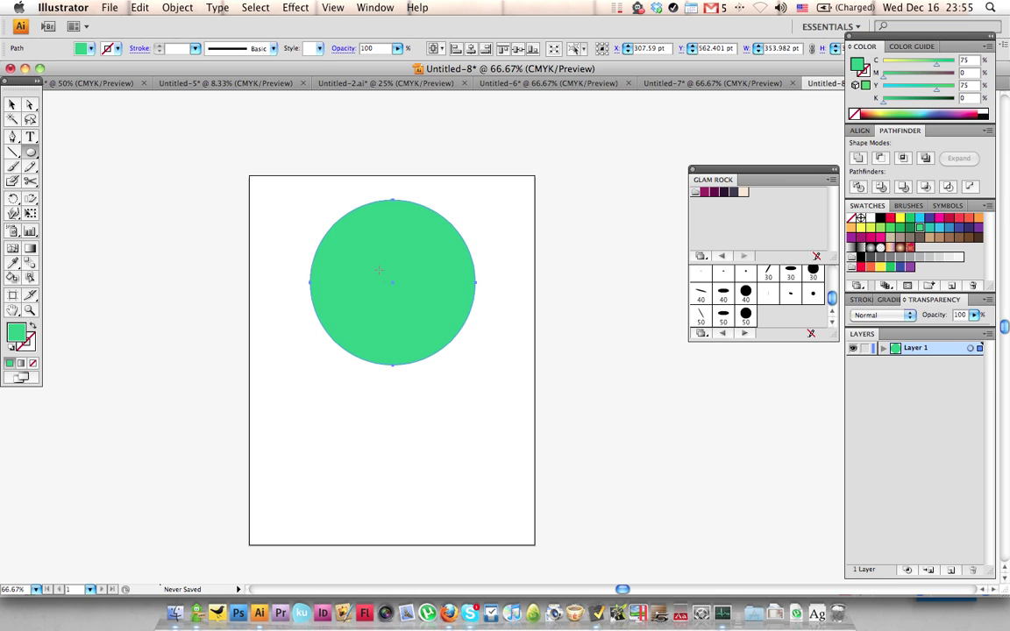
left_click_drag(377, 270, 531, 386)
key("v")
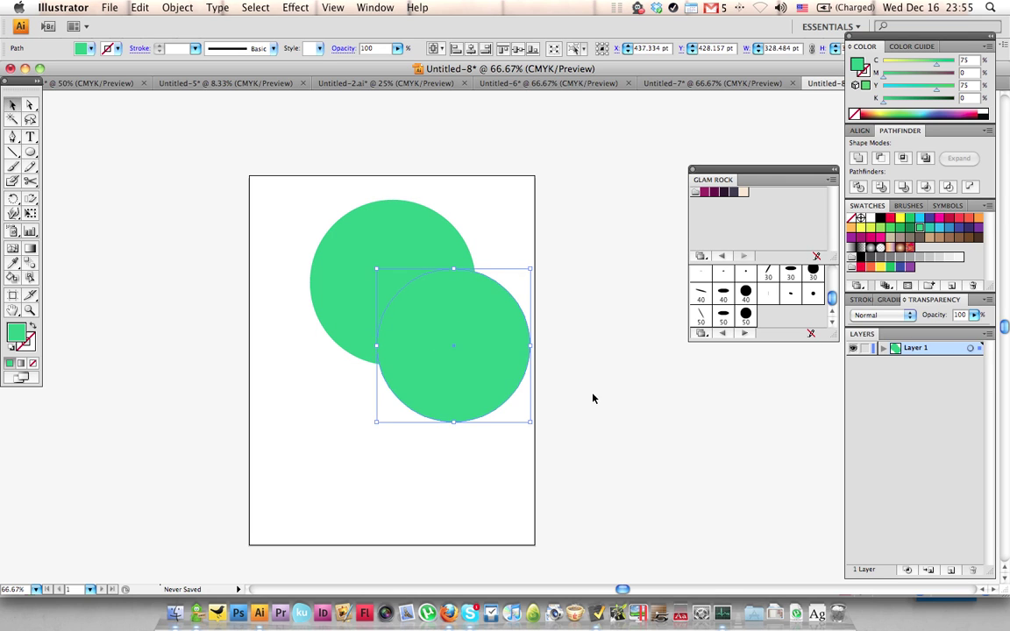
left_click(613, 412)
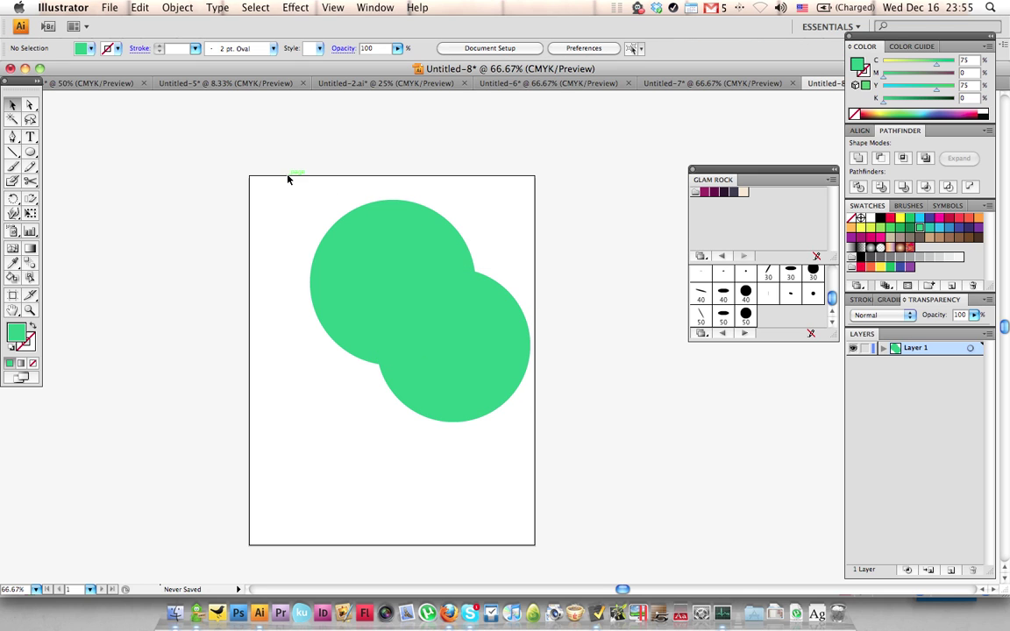
Step: Select both circles and intersect them with Pathfinder, keeping only their overlapping leaf shape
left_click_drag(235, 147, 356, 249)
left_click(474, 327, "shift")
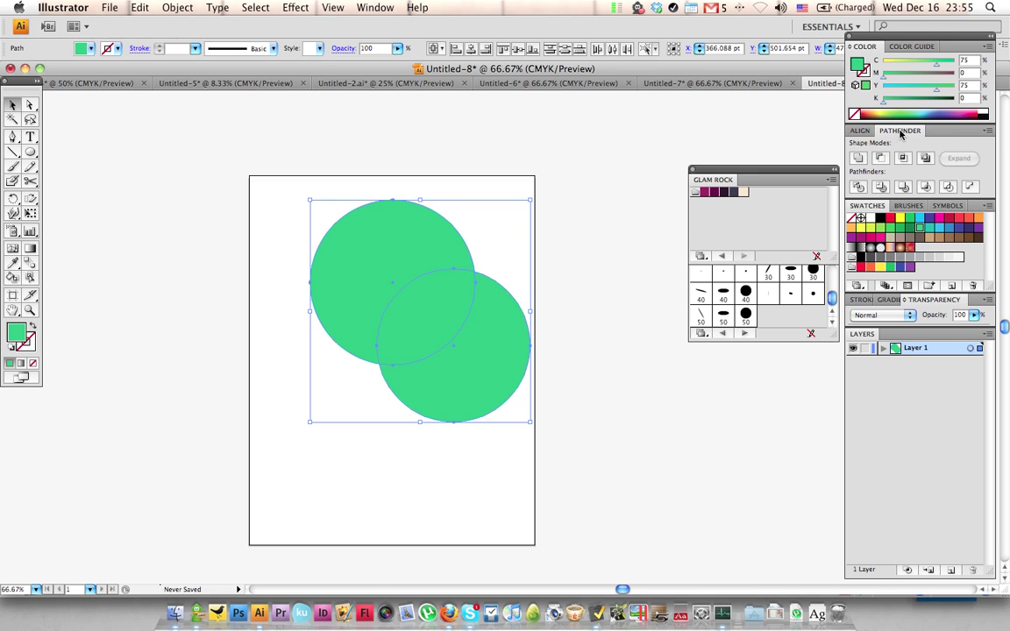
left_click(379, 8)
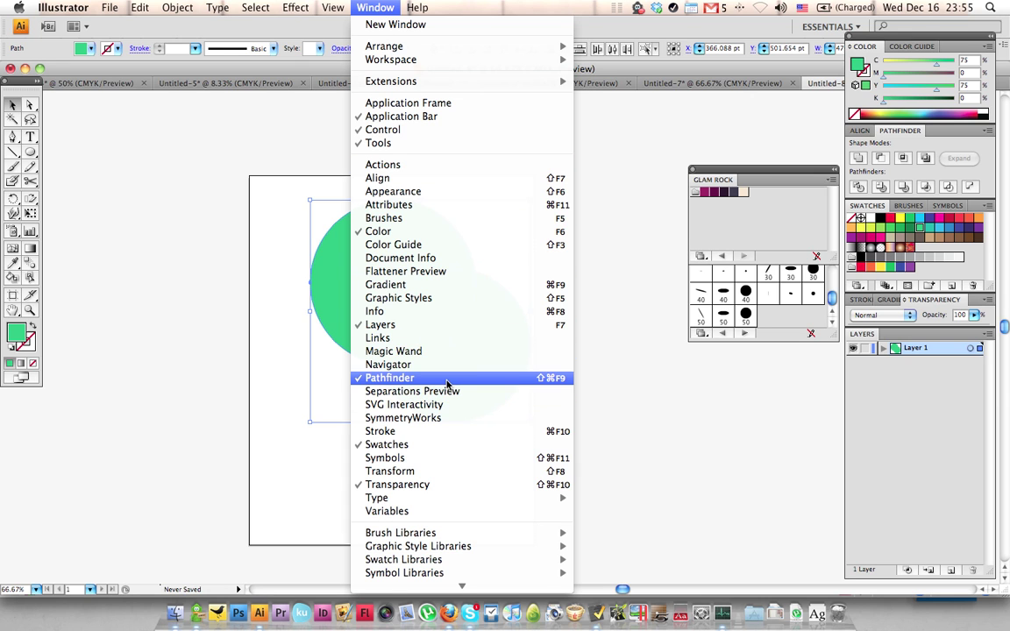
left_click(900, 131)
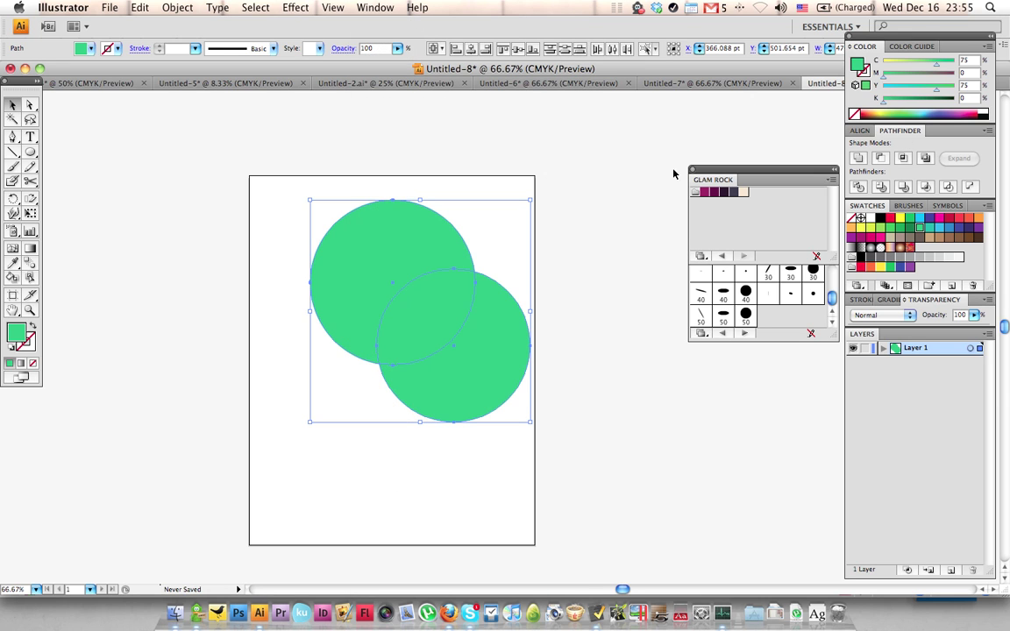
left_click(904, 158)
left_click(554, 259)
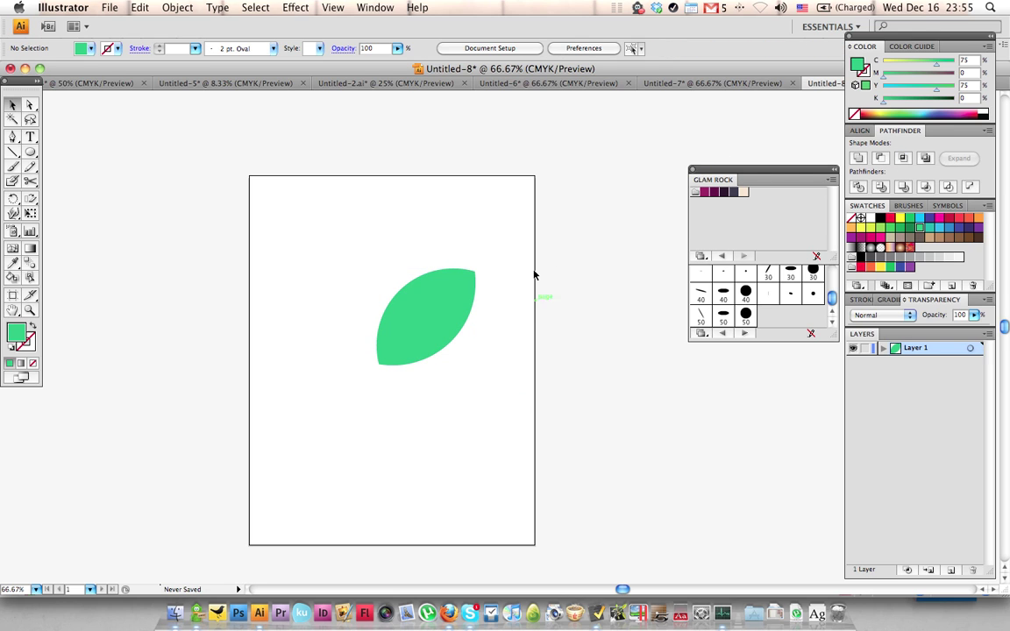
left_click(439, 331)
left_click(438, 332)
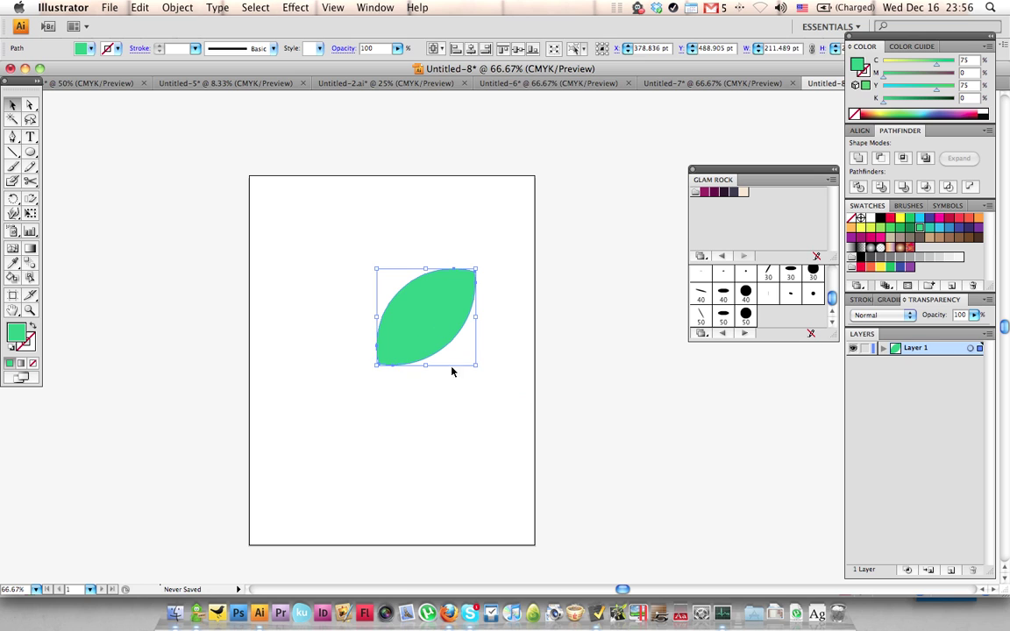
left_click(527, 318)
left_click(387, 311)
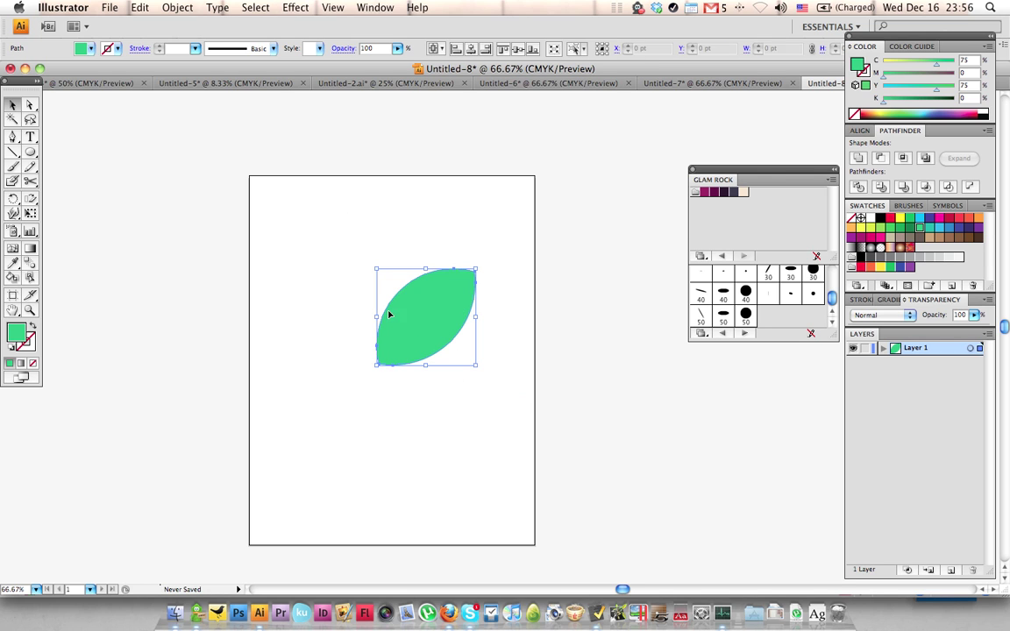
left_click(469, 425)
Step: Create a copy of the leaf rotated about 13° counterclockwise around its lower-left tip
left_click(417, 284)
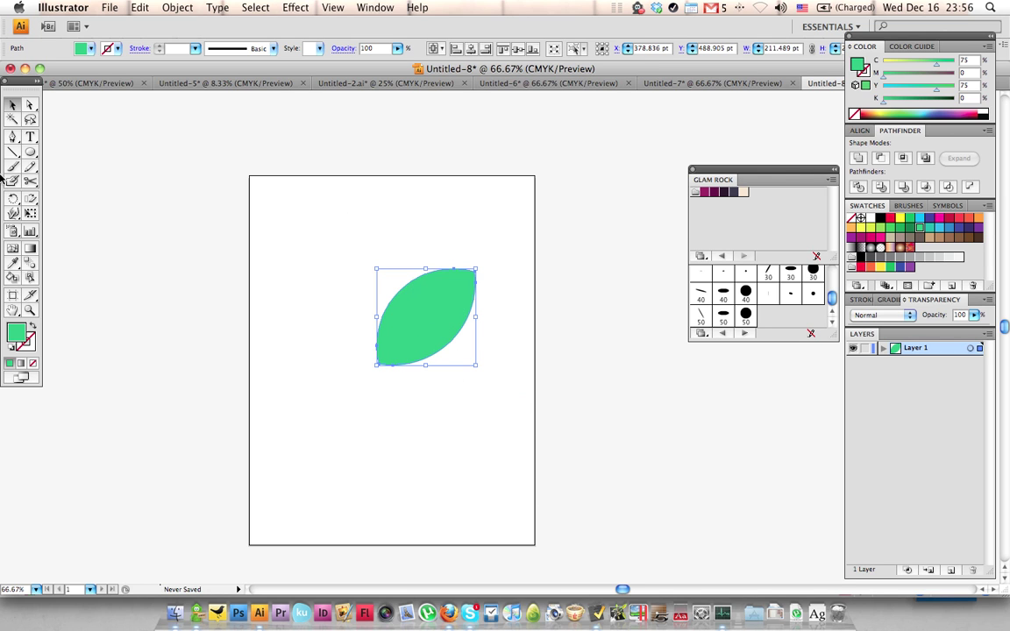
left_click(14, 200)
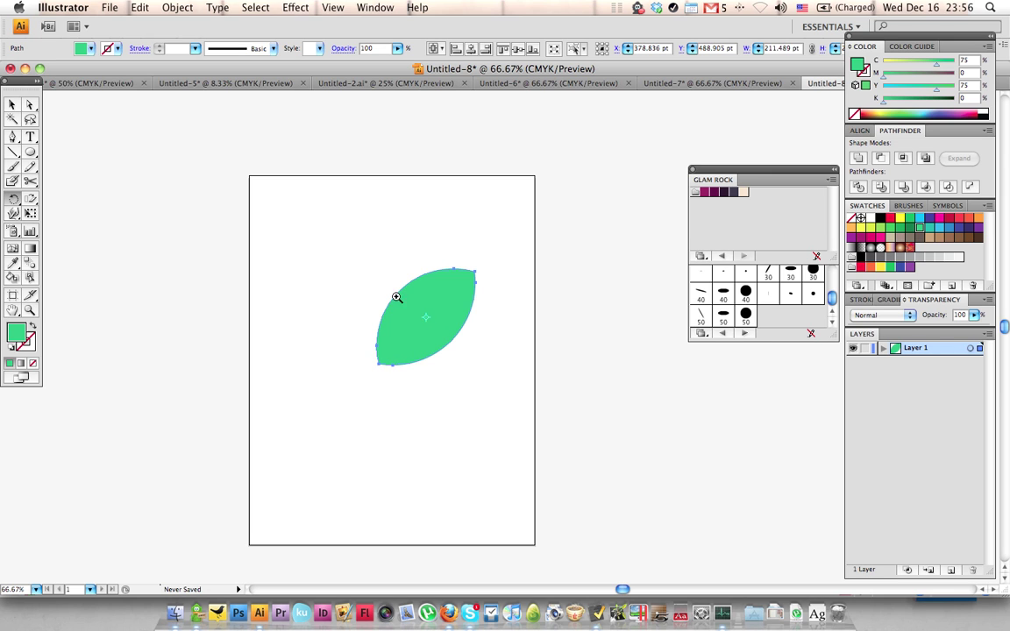
key("super+space")
left_click_drag(288, 219, 491, 376)
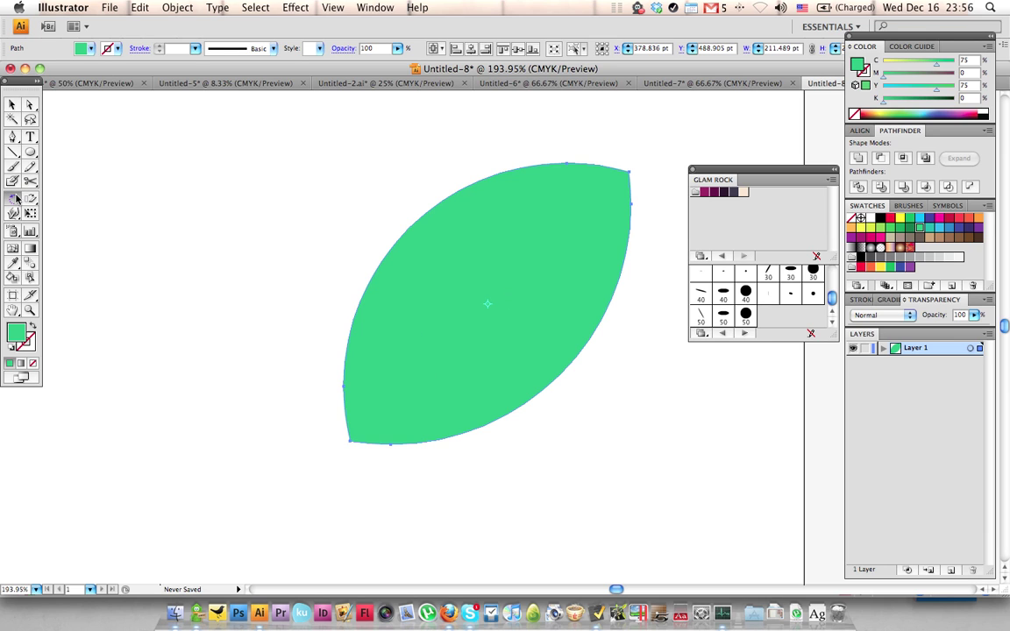
left_click(348, 441)
left_click_drag(496, 289, 481, 276)
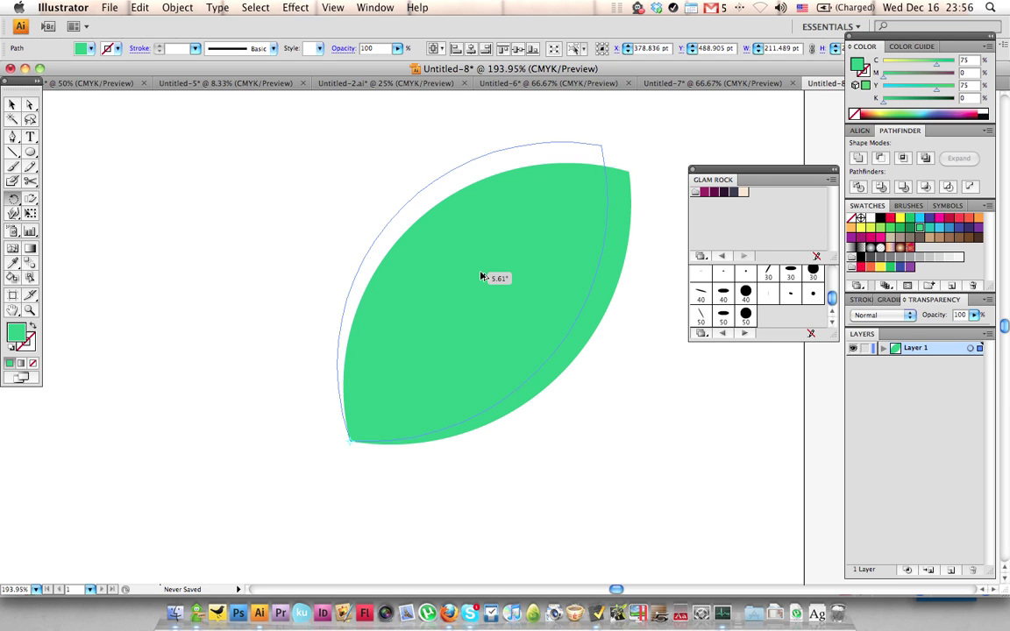
left_click_drag(481, 276, 458, 260)
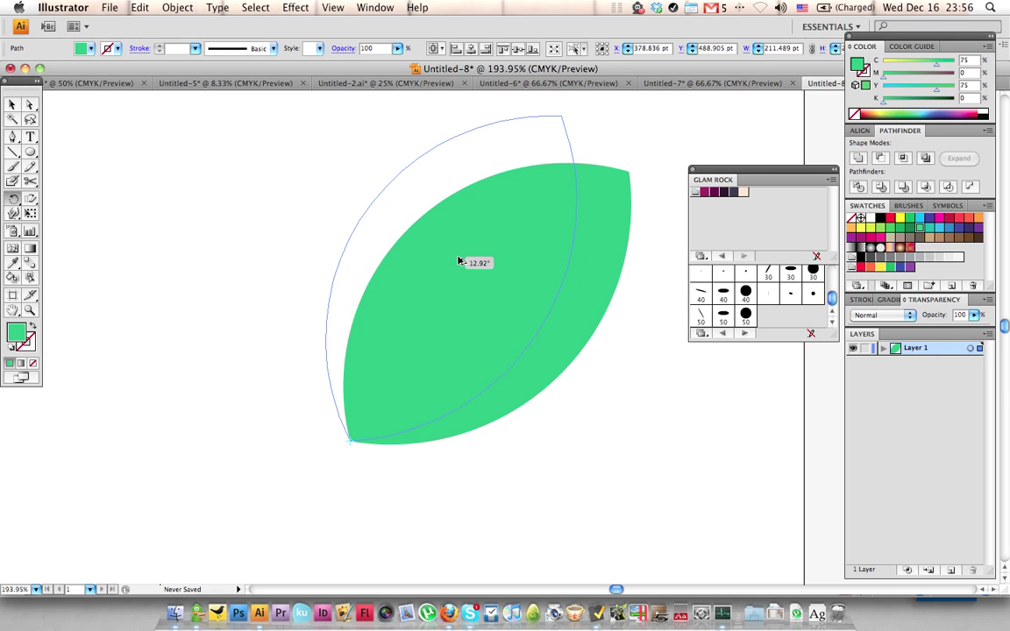
left_click_drag(458, 260, 458, 260)
Step: Repeat the rotated copy six more times to fan the petals out into a flower
key("z")
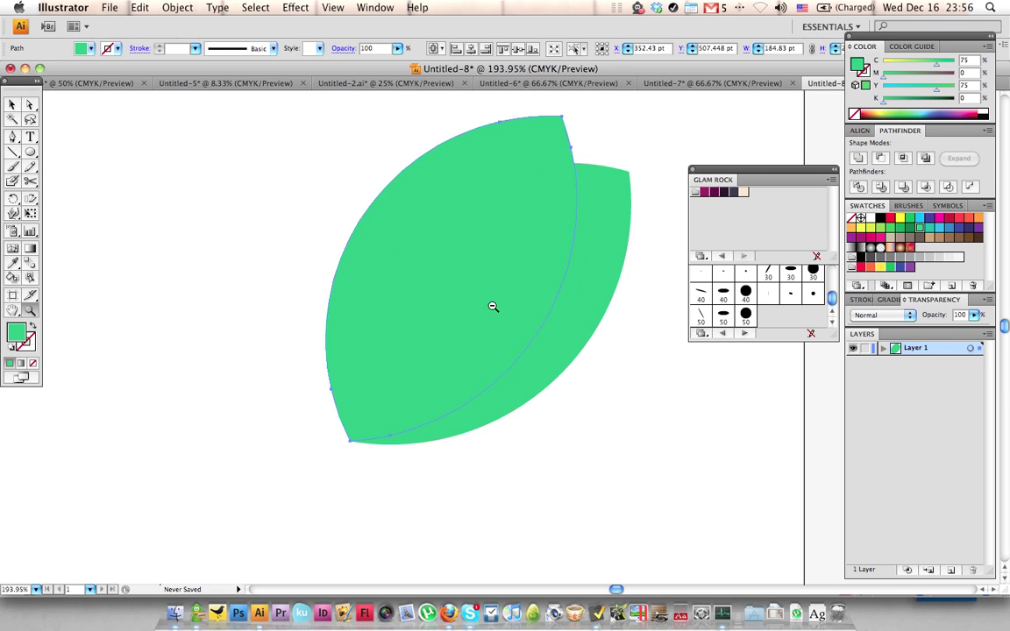
left_click(491, 305, "alt")
left_click(563, 332, "alt")
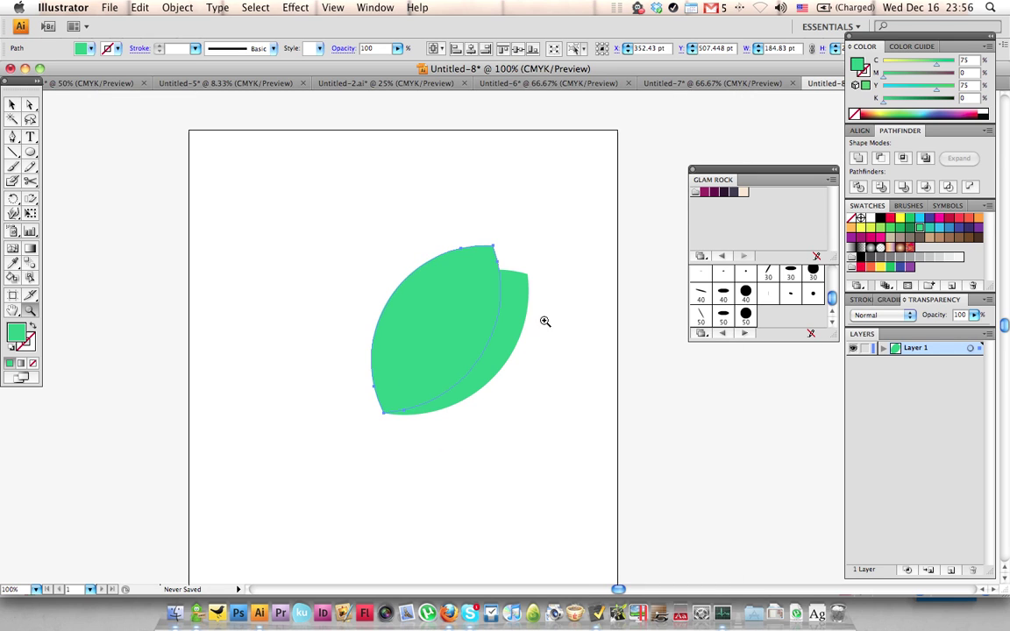
key("v")
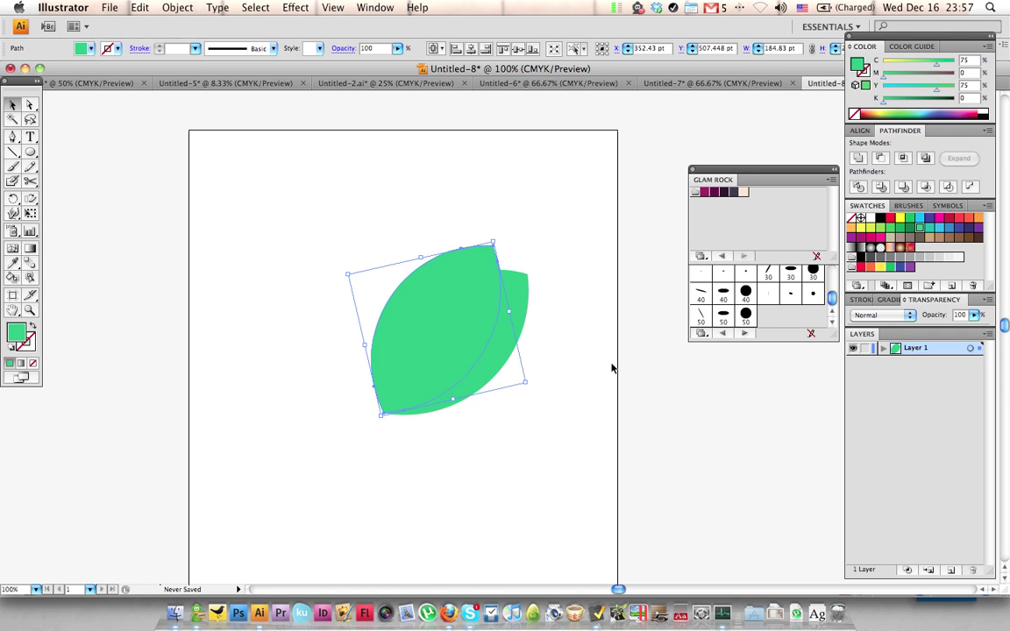
key("a")
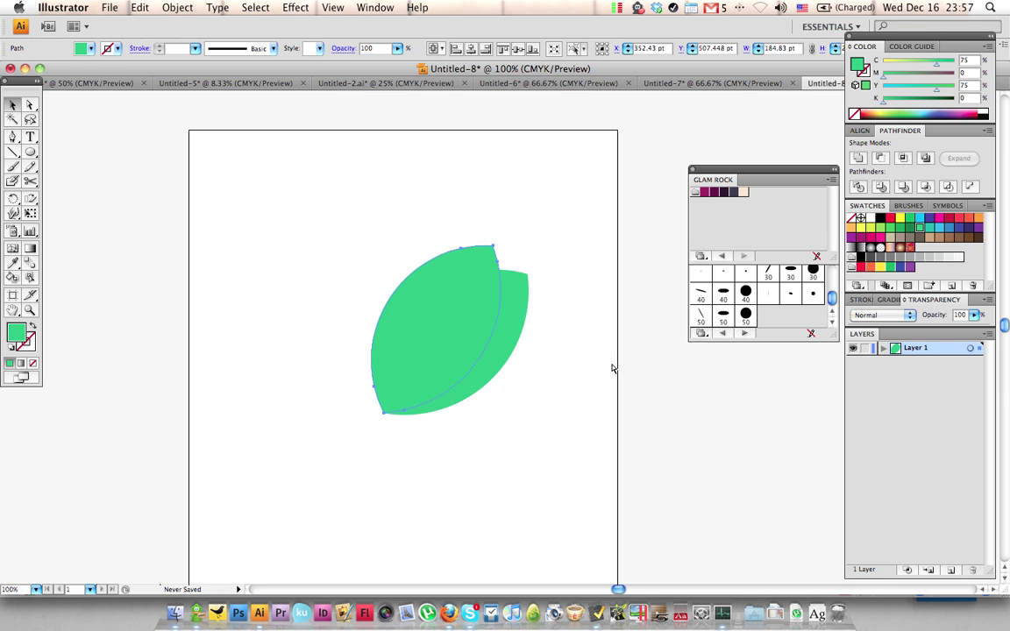
key("super+d")
key("super+d")
key("super+d")
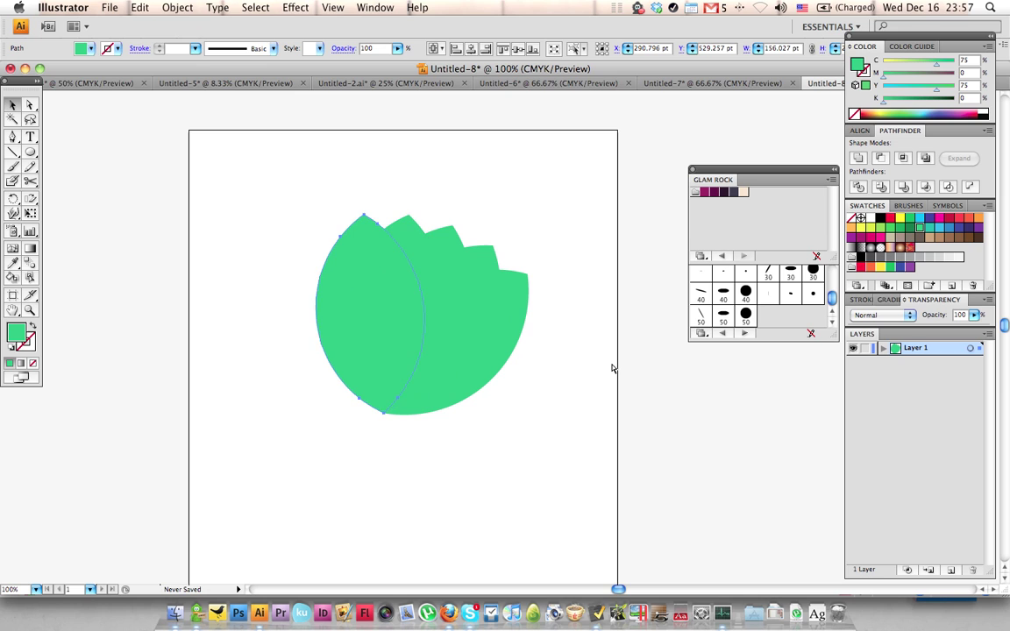
key("super+d")
key("super+d")
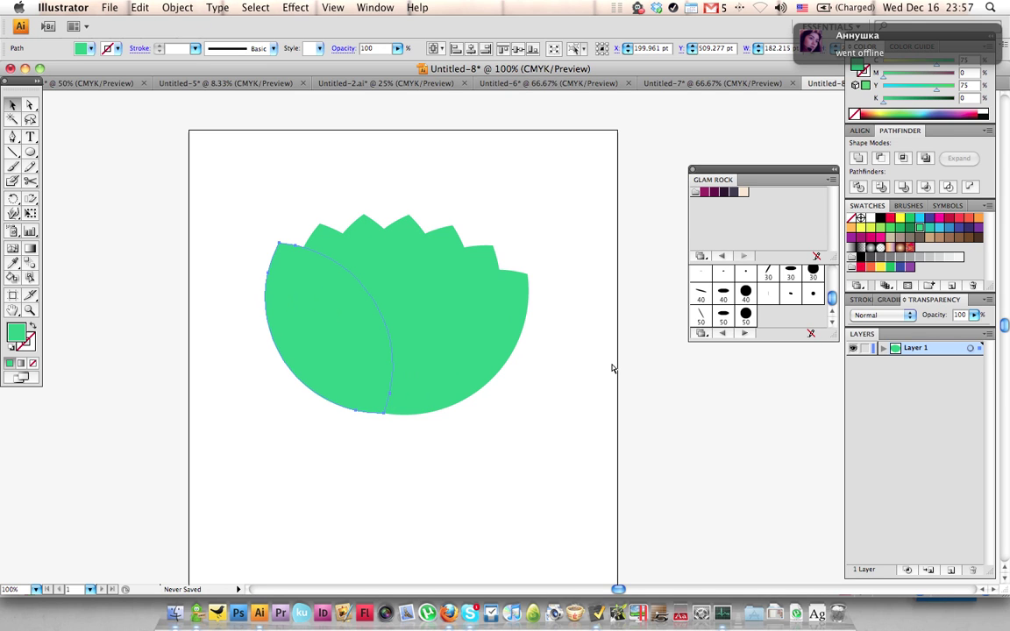
key("super+d")
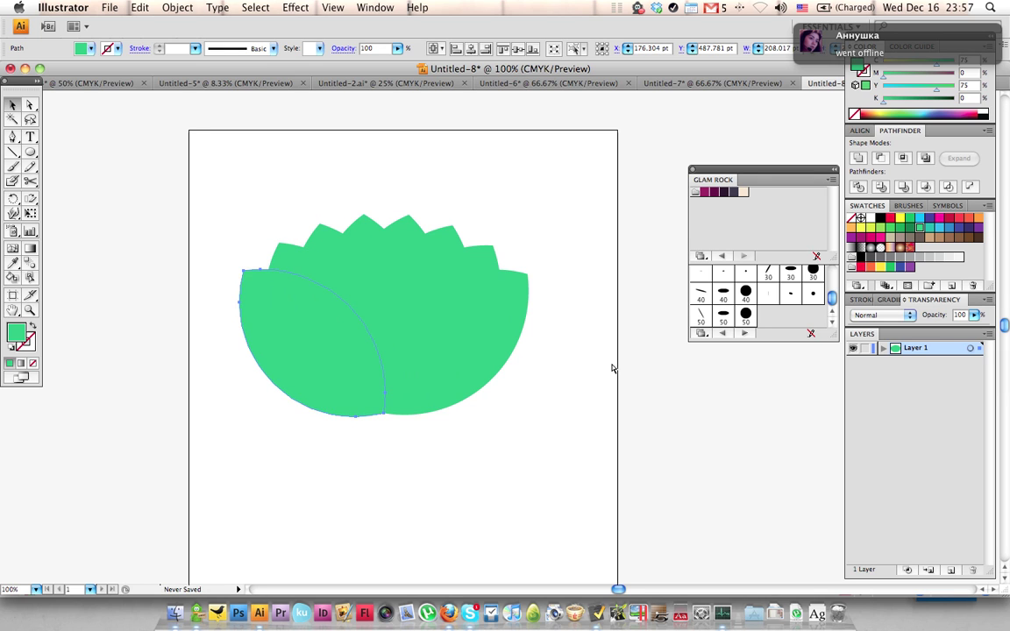
Step: Select all the petals and give them a white 1 pt stroke
scroll(596, 368, "left", 1)
left_click_drag(636, 461, 260, 193)
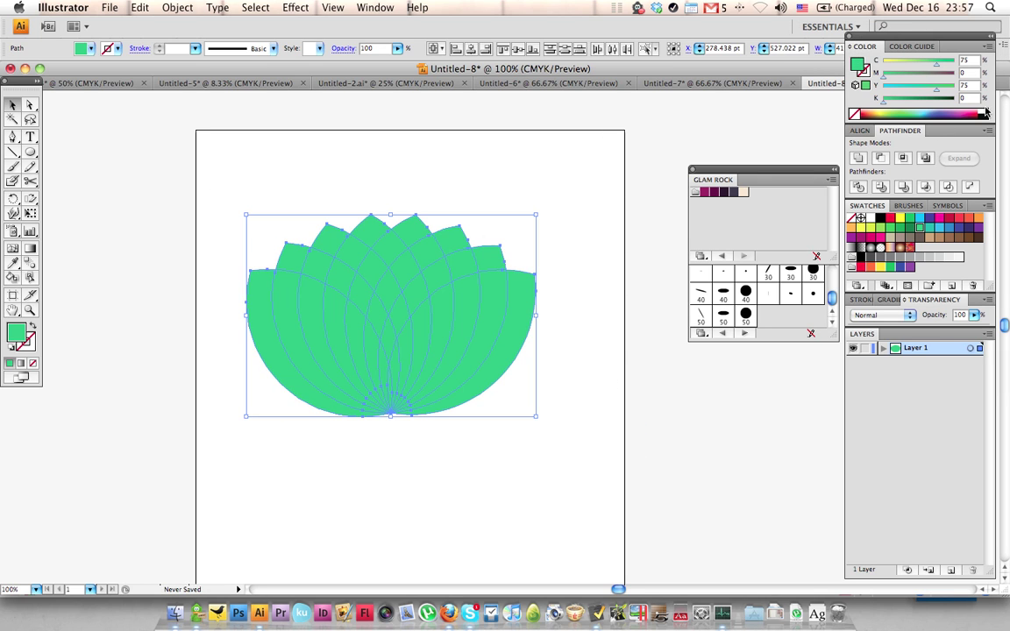
left_click(600, 184)
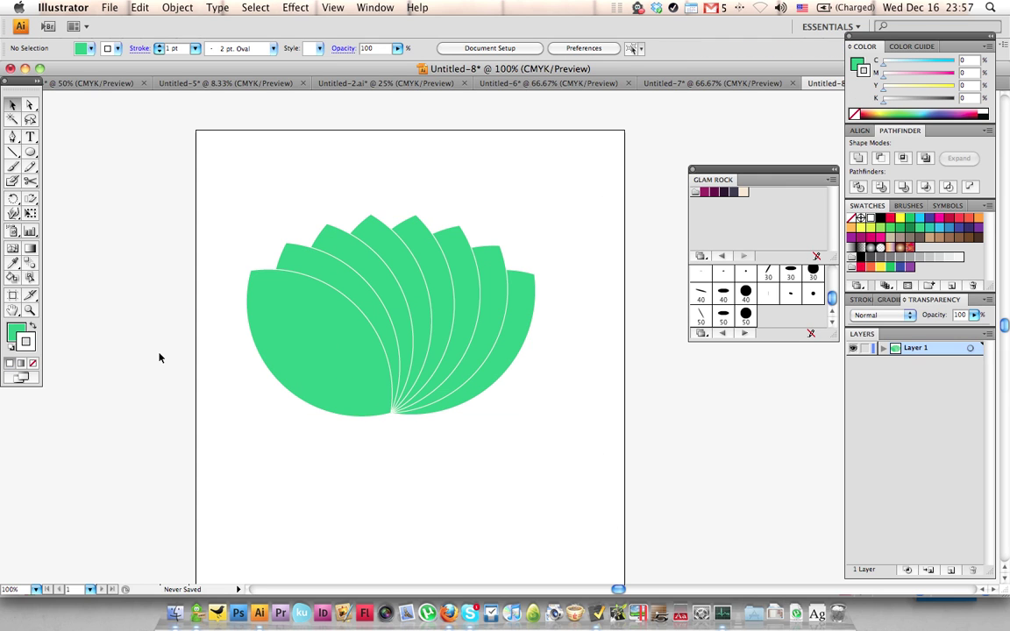
key("z")
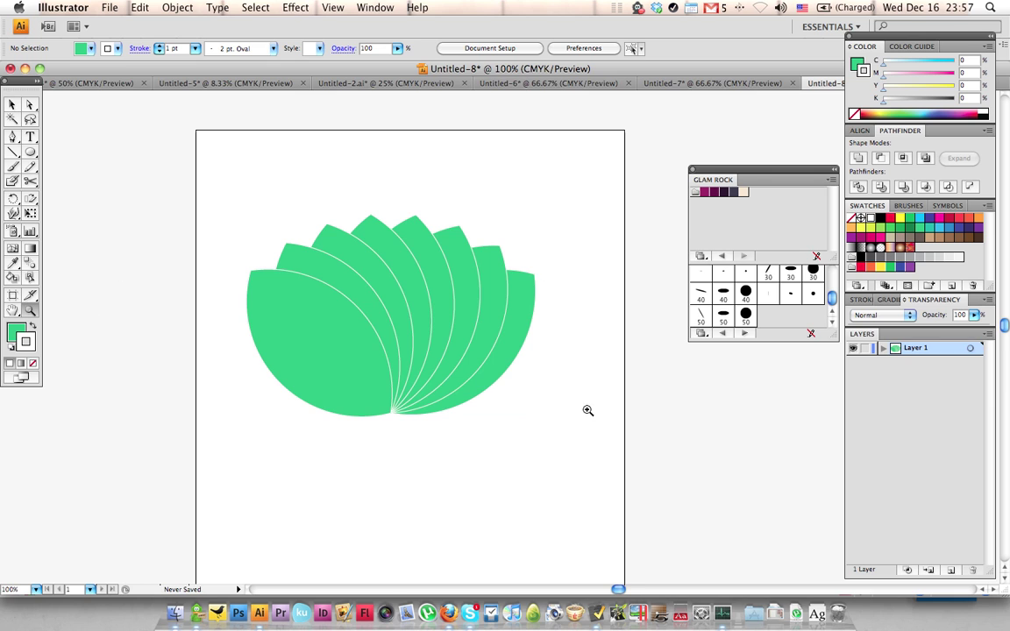
left_click(583, 399, "alt")
left_click(482, 317, "alt")
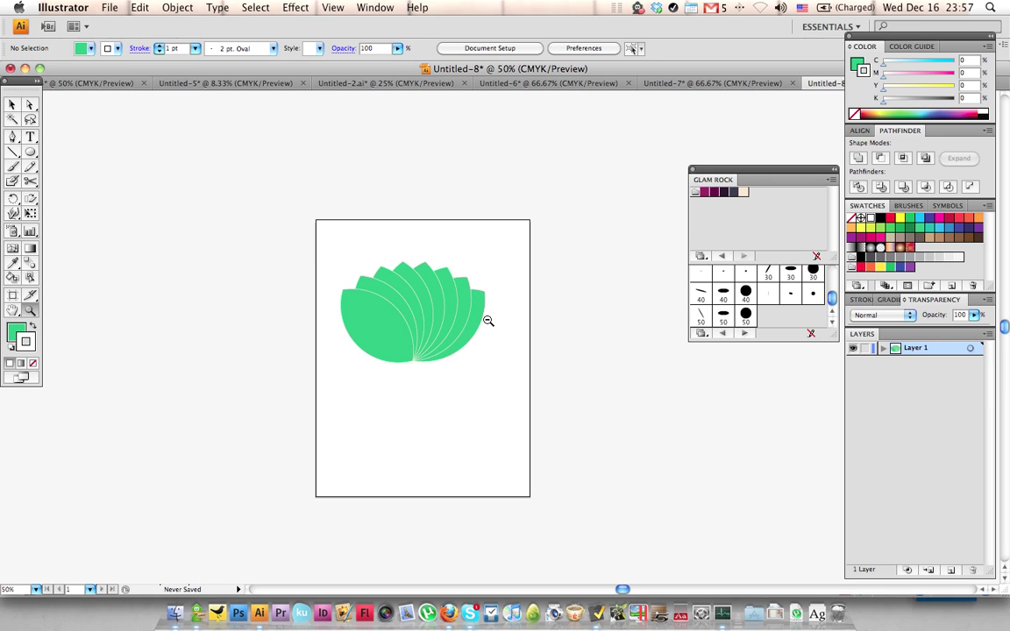
left_click_drag(286, 239, 551, 352)
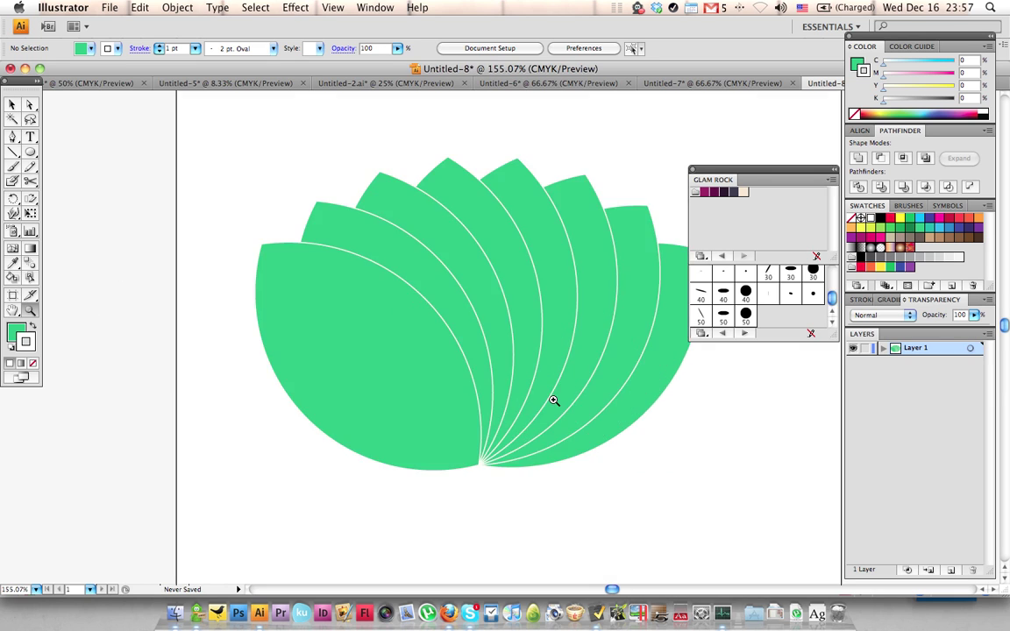
left_click(582, 349, "alt")
left_click(551, 307, "alt")
Step: Bring the rightmost petal to the front of the stacking order
key("v")
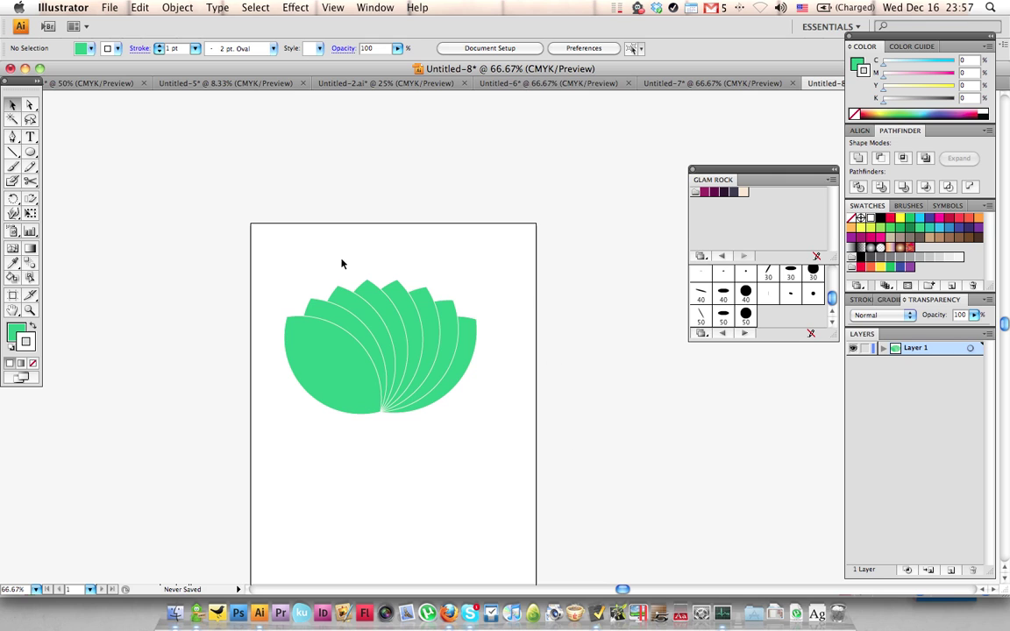
left_click(473, 342)
left_click(567, 337)
left_click(473, 352)
right_click(461, 368)
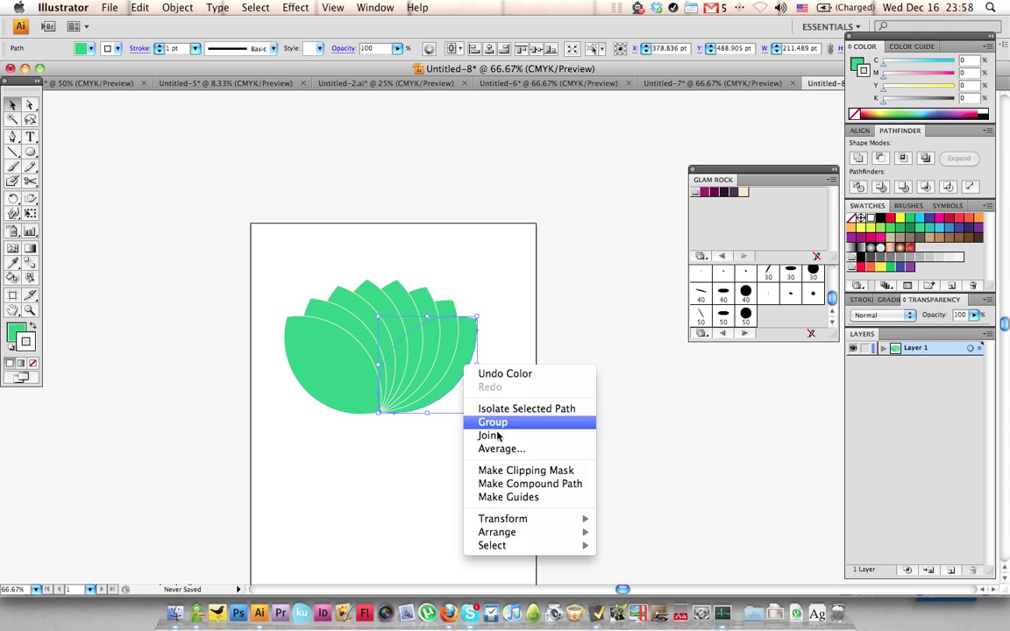
mouse_move(540, 535)
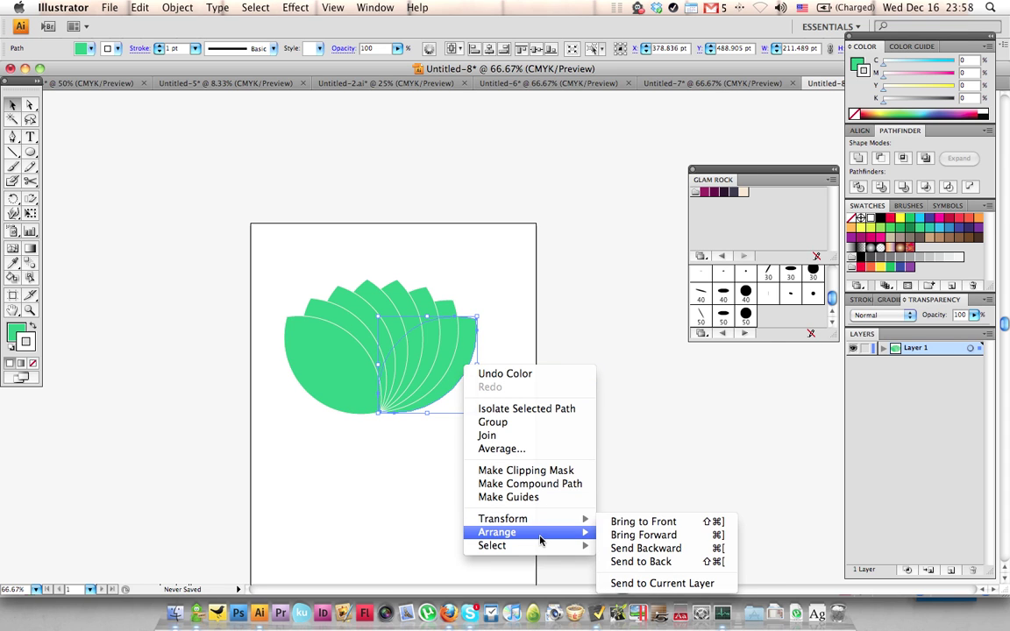
left_click(631, 521)
Step: Group the two outermost petals, and group the second petals from each side as another pair
left_click(358, 374, "shift")
right_click(354, 374)
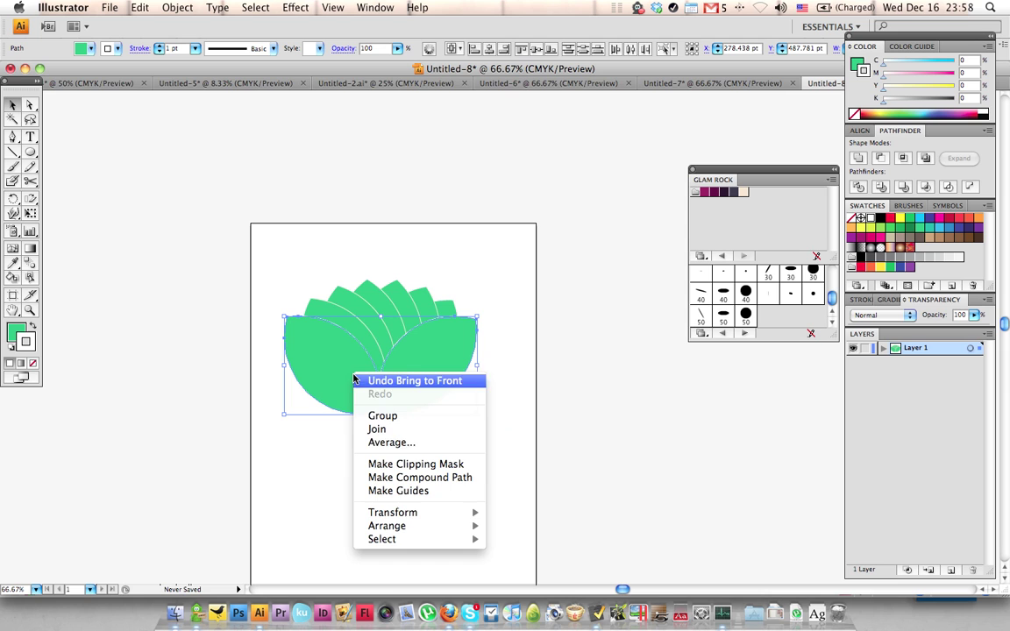
left_click(402, 418)
left_click(352, 329)
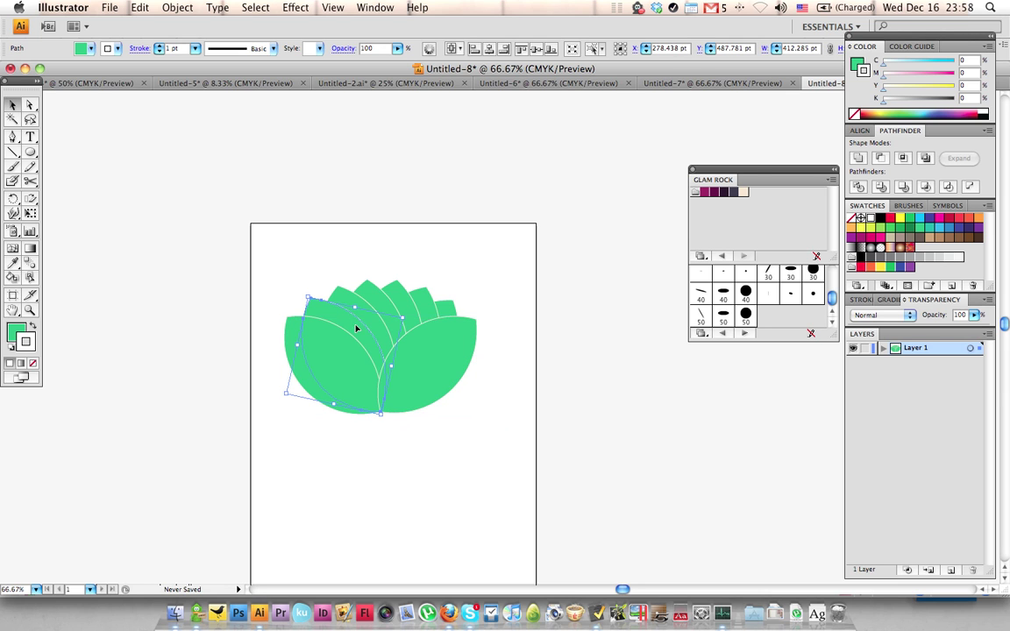
right_click(449, 308)
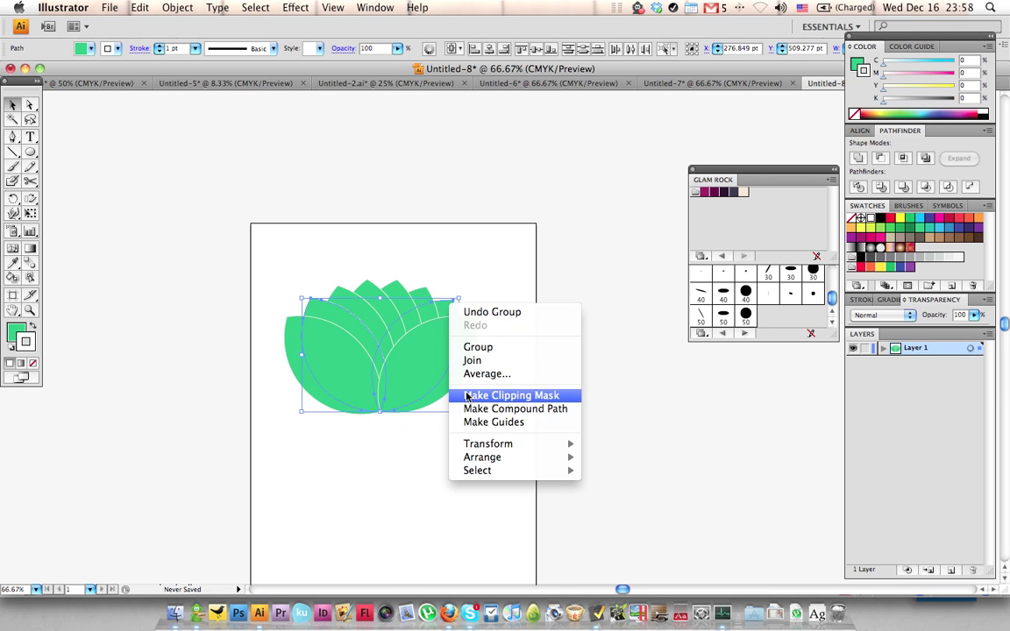
left_click(469, 347)
Step: Group the third petals from each side as a pair and clear the selection
left_click(394, 303)
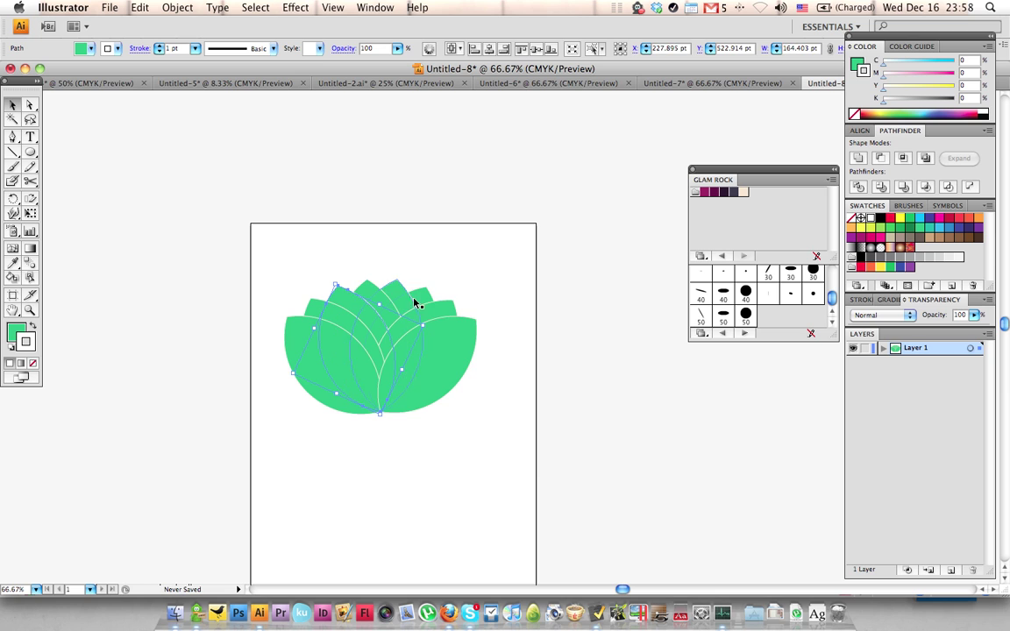
right_click(423, 300)
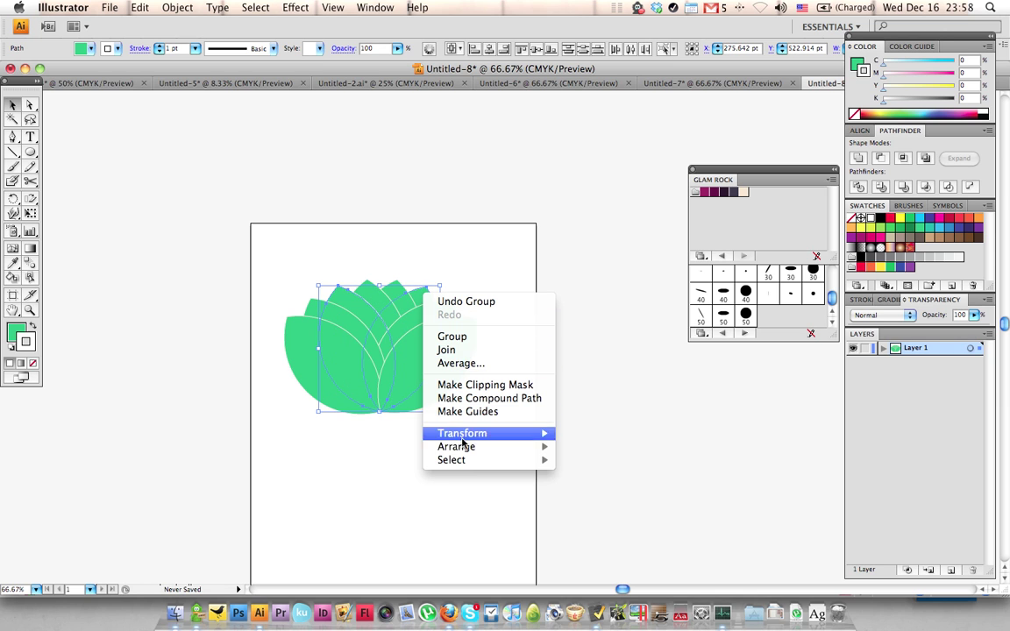
left_click(477, 337)
left_click(543, 285)
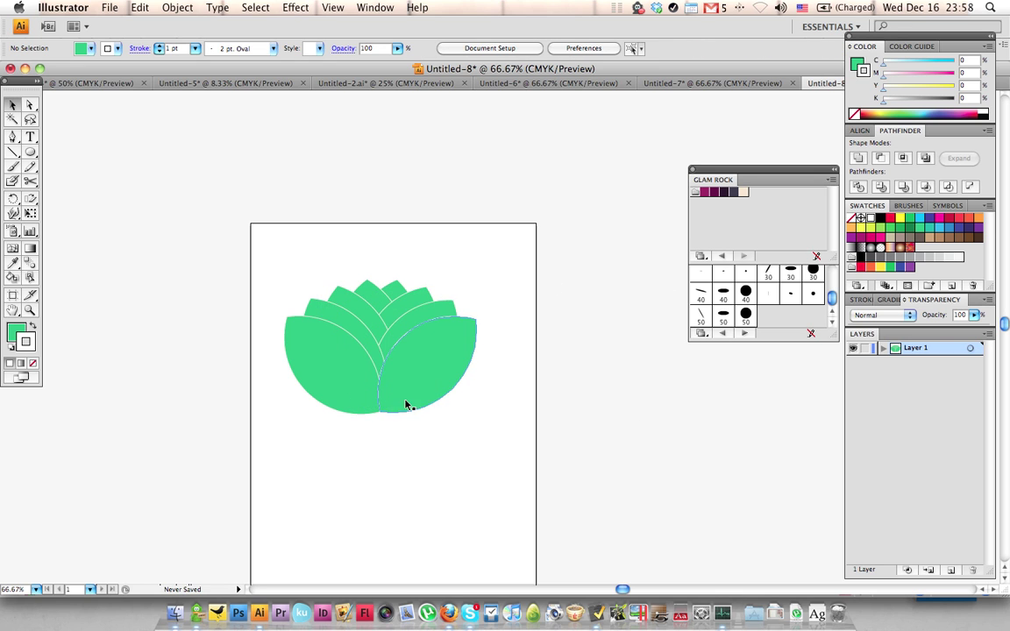
Step: Check the grouped petal pairs and examine the white outlines between the petals up close
left_click(436, 397)
left_click(489, 383)
left_click(336, 348)
left_click_drag(365, 338, 450, 290)
left_click(498, 253)
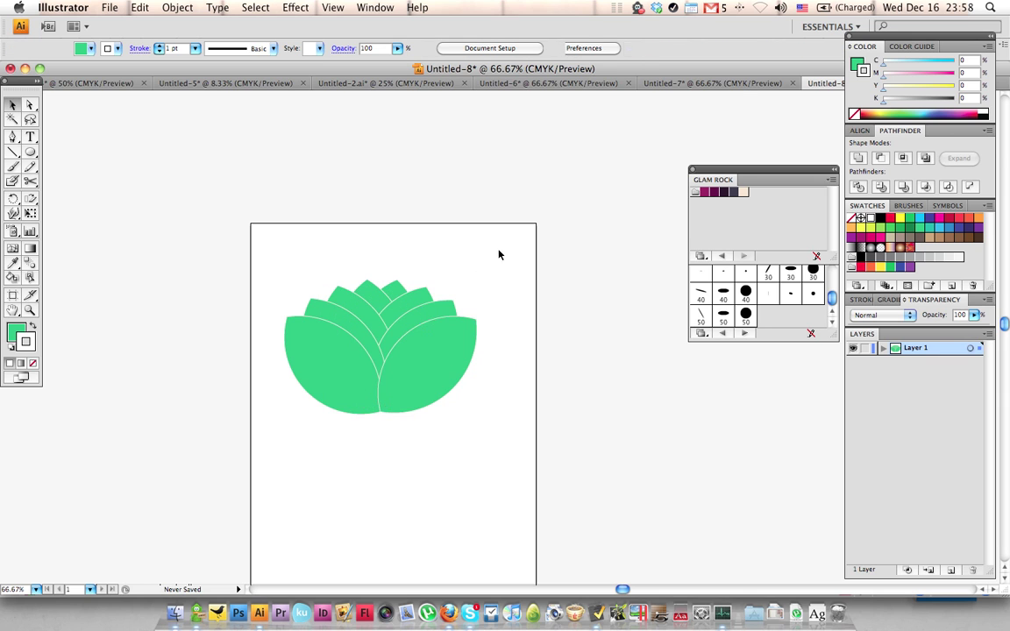
key("z")
left_click(397, 374)
left_click(506, 362)
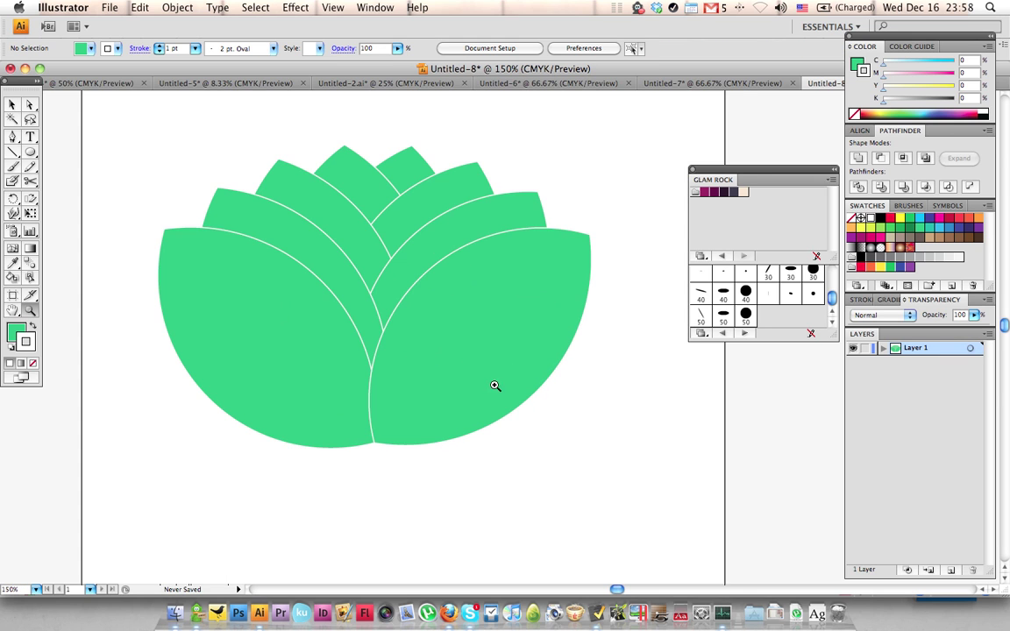
left_click(497, 385, "alt")
left_click(540, 338, "alt")
key("v")
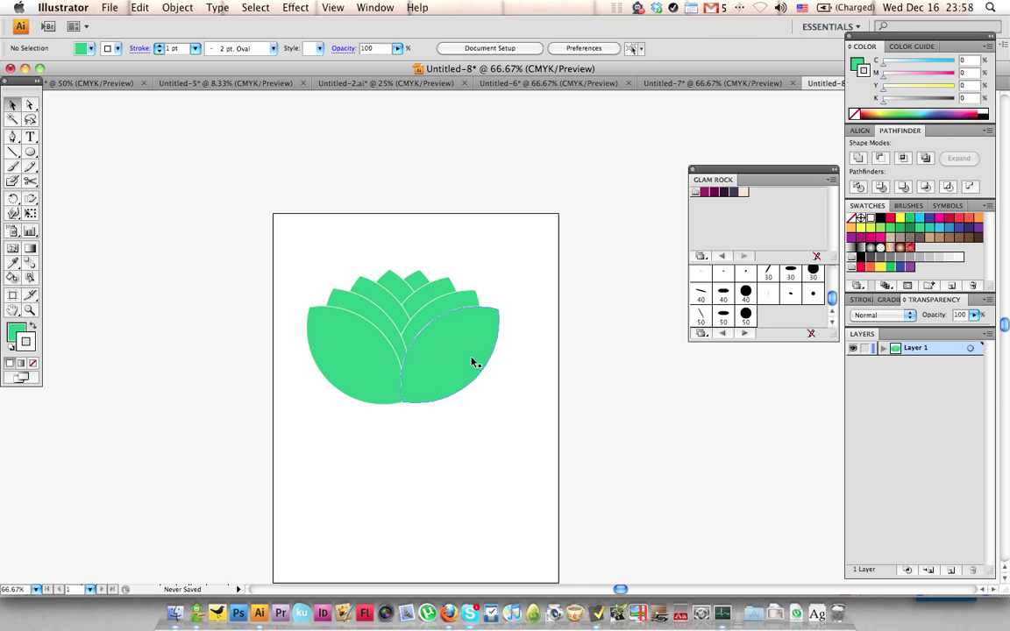
Step: Ungroup the outermost, second and third petal pairs so each petal is separate, and clear the selection
left_click(458, 362)
left_click(494, 361)
right_click(465, 360)
left_click(512, 412)
left_click(536, 379)
left_click(422, 307)
right_click(425, 301)
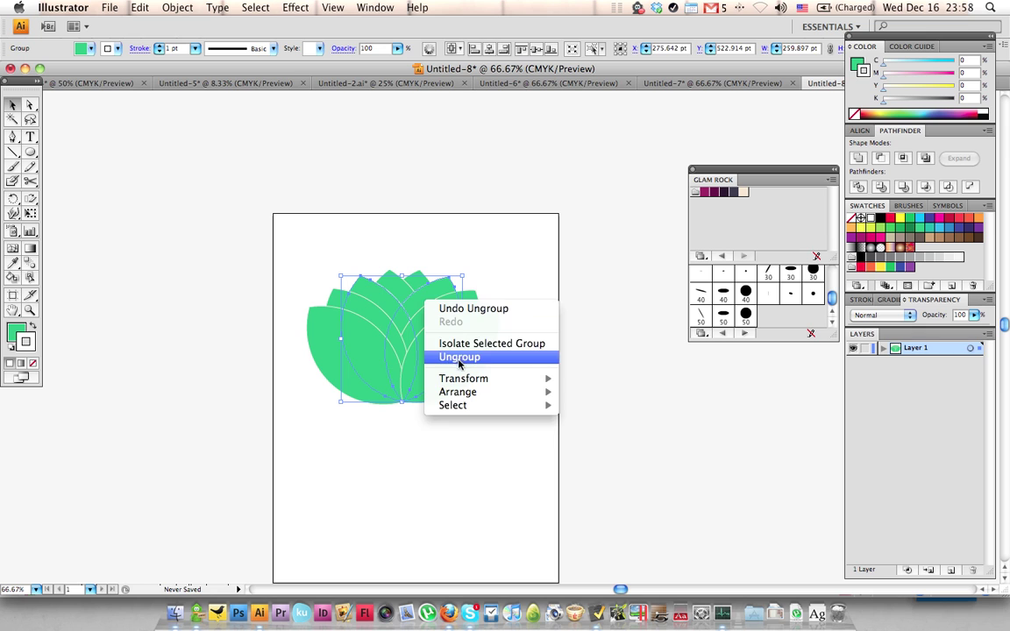
left_click(459, 357)
left_click(521, 287)
right_click(469, 323)
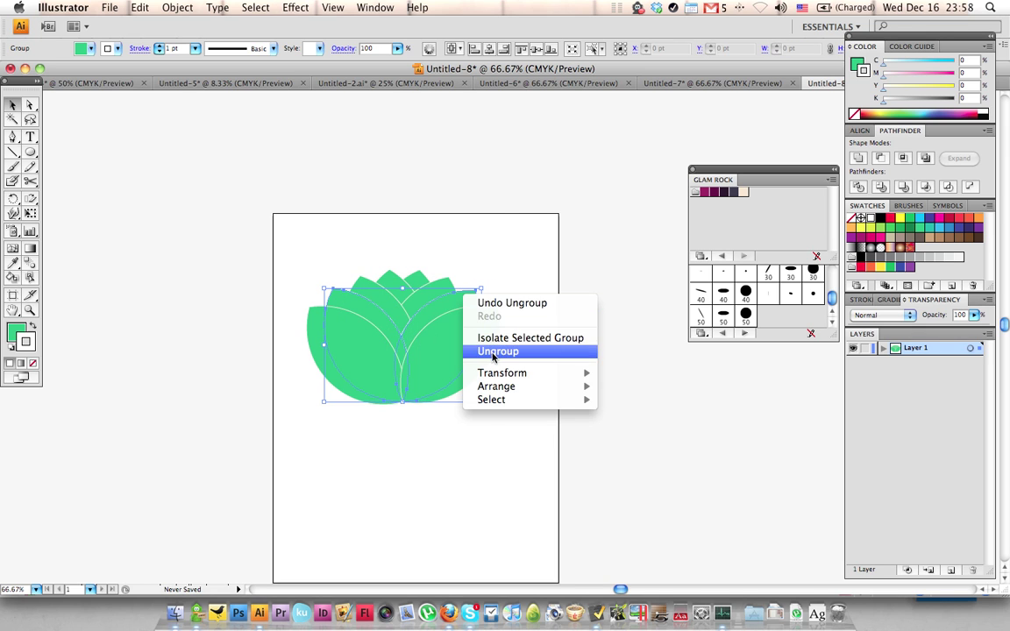
left_click(498, 351)
left_click(486, 218)
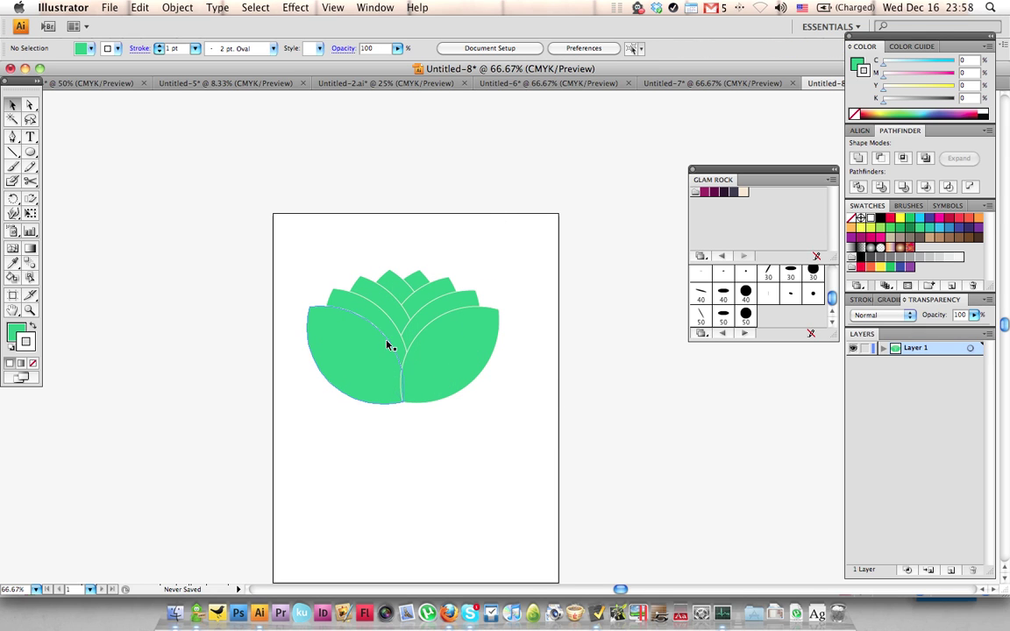
Step: Lower the fill's cyan to 41% on the rightmost petal and the third petals from both sides
key("z")
key("v")
scroll(525, 377, "up", 1)
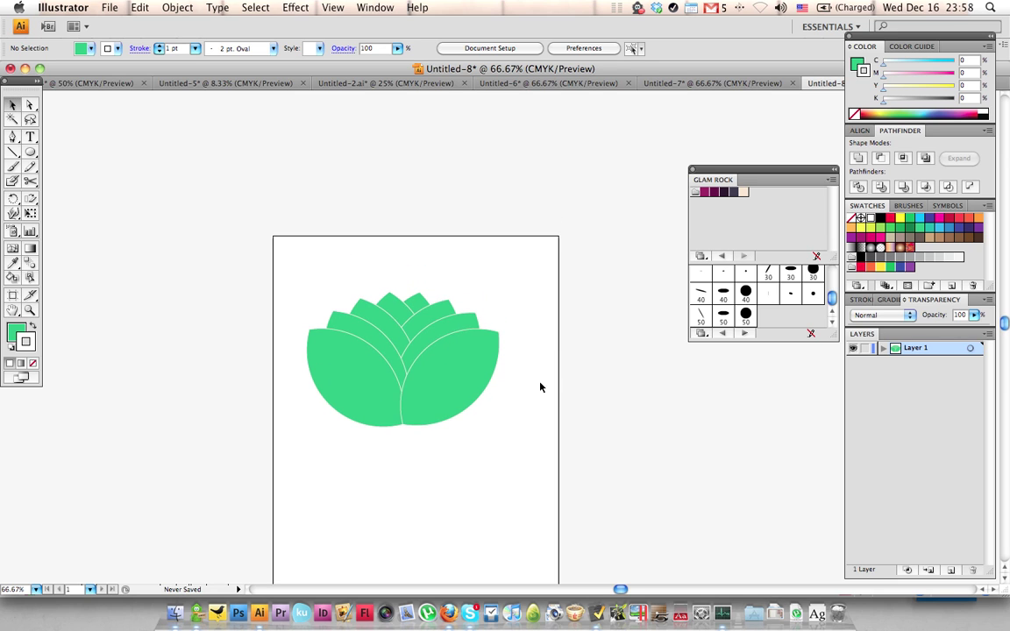
left_click(469, 375)
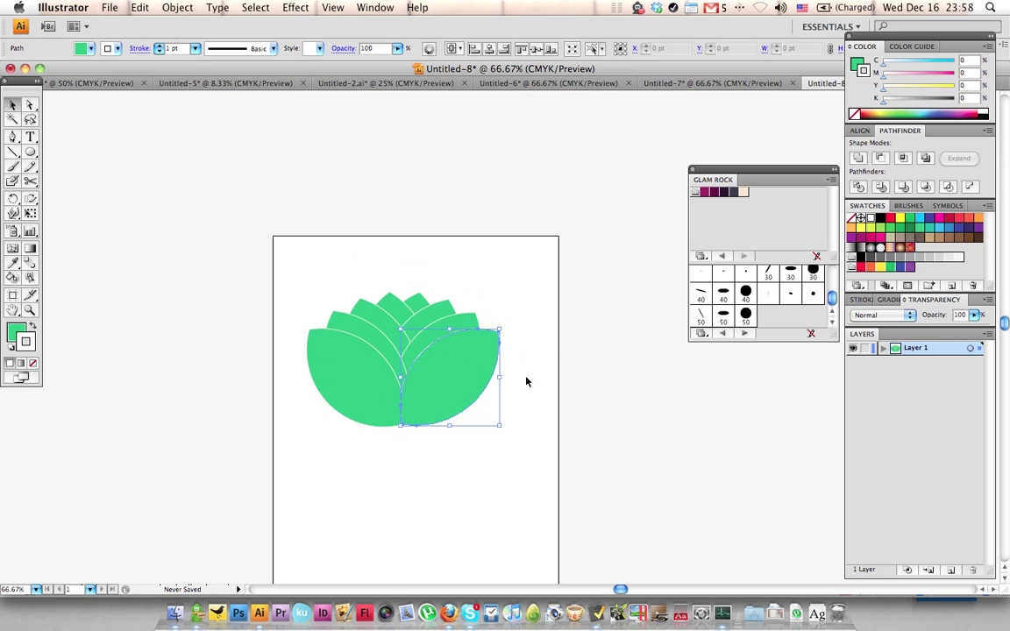
left_click(386, 321, "shift")
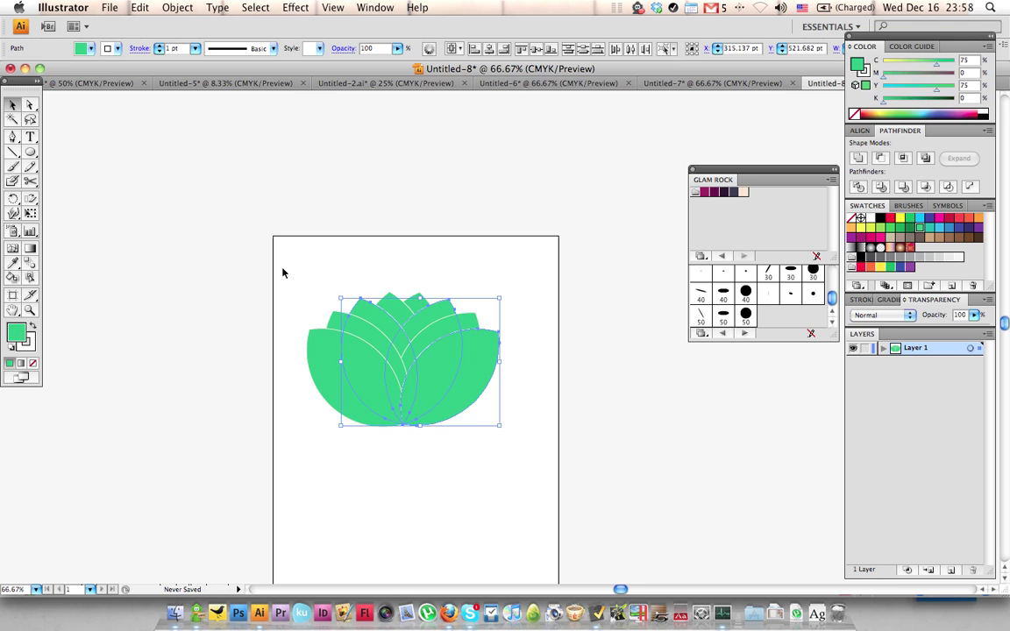
left_click(863, 65)
left_click_drag(939, 69, 912, 69)
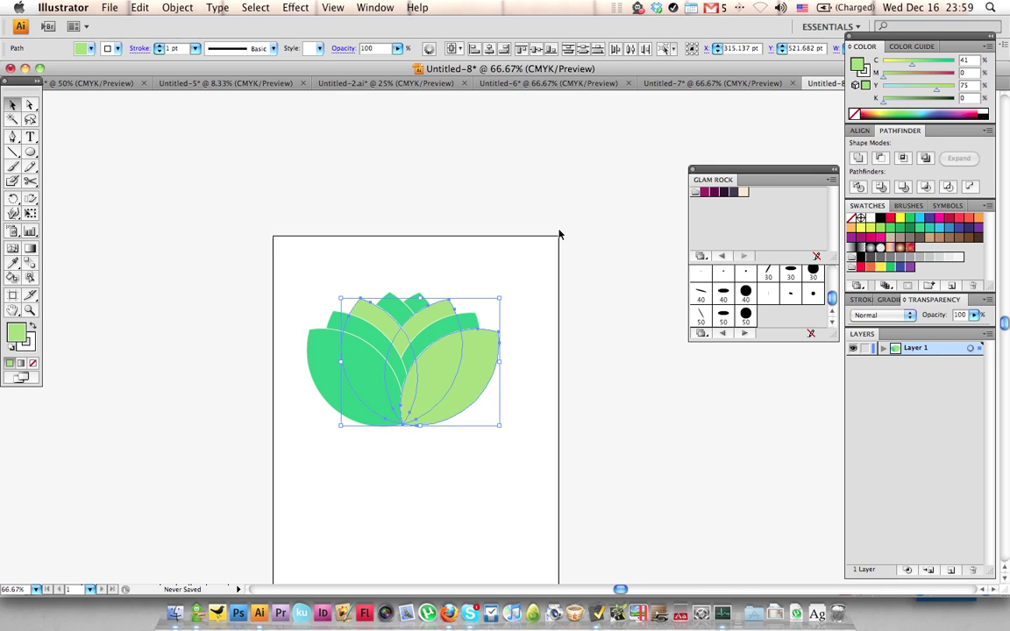
key("x")
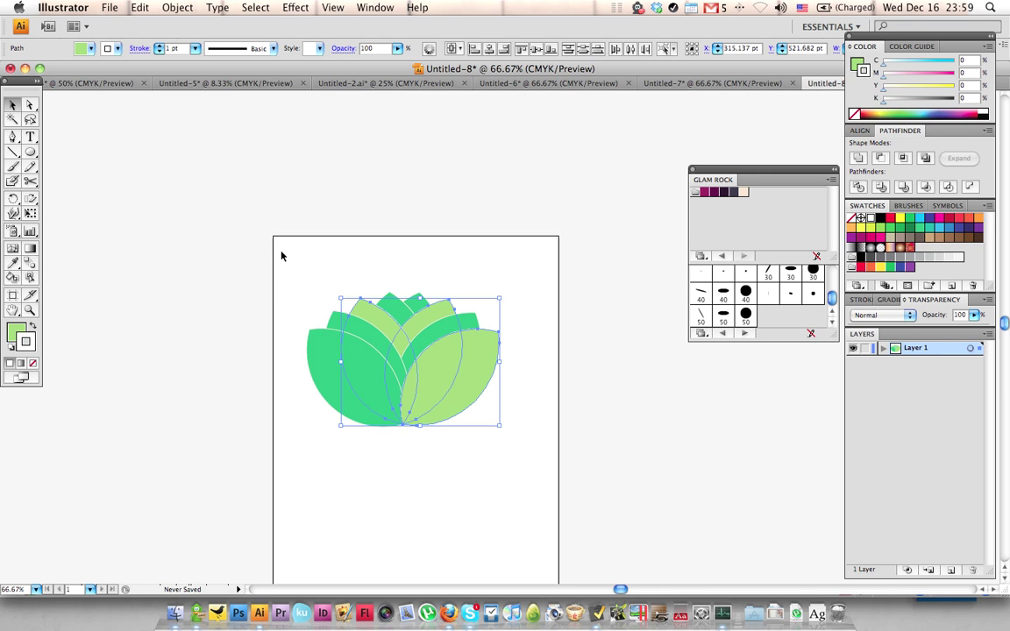
left_click(232, 372)
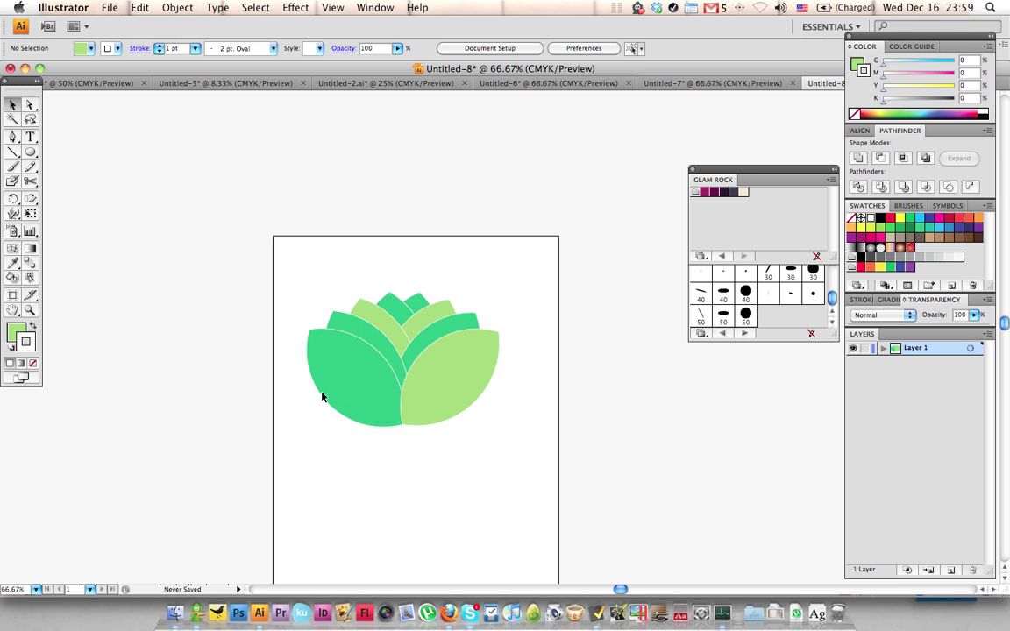
Step: Darken the leftmost, fourth-from-left and second-from-right petals by setting the fill's black value to 44%
left_click(402, 317)
left_click(371, 360, "shift")
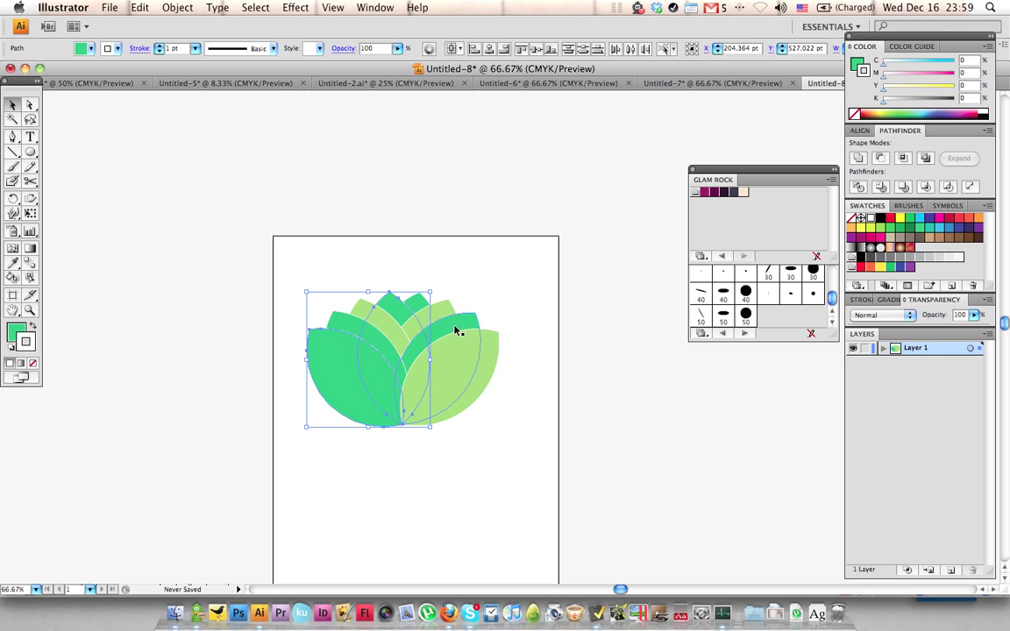
left_click(469, 330, "shift")
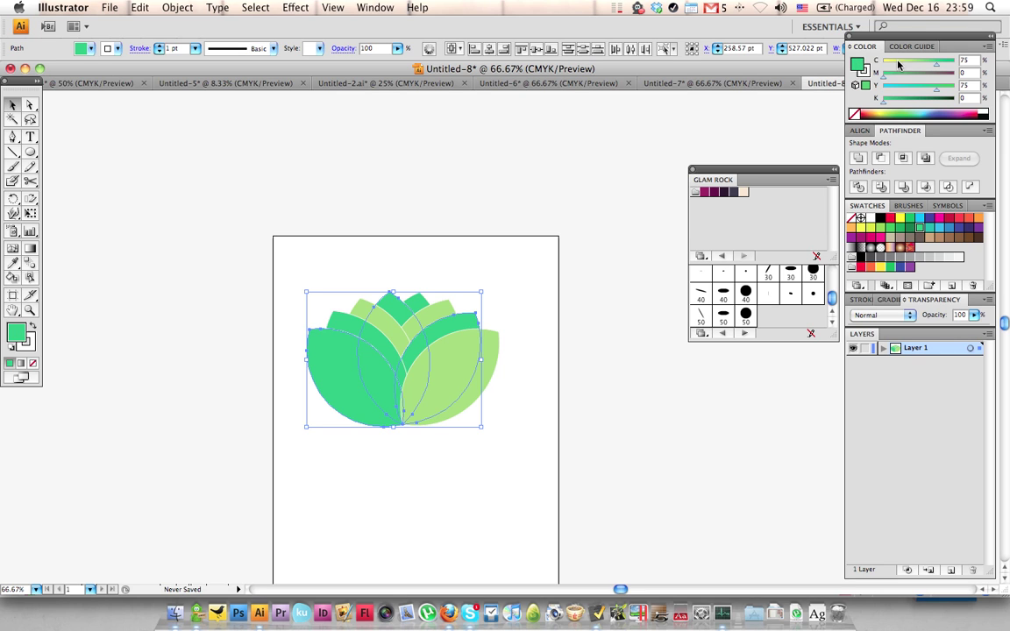
left_click(919, 101)
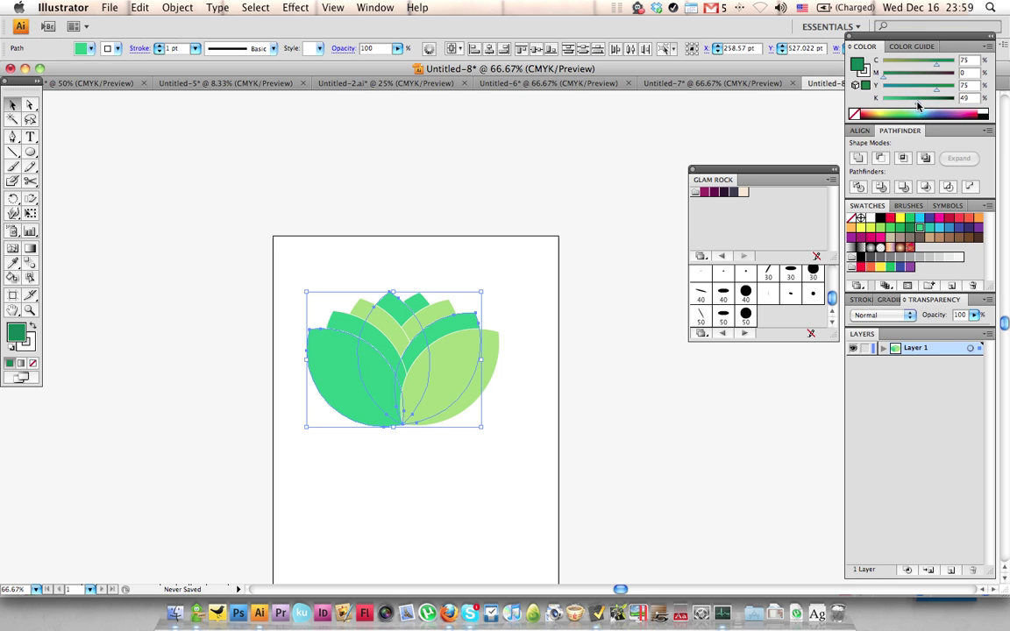
left_click_drag(914, 106, 914, 105)
left_click(600, 194)
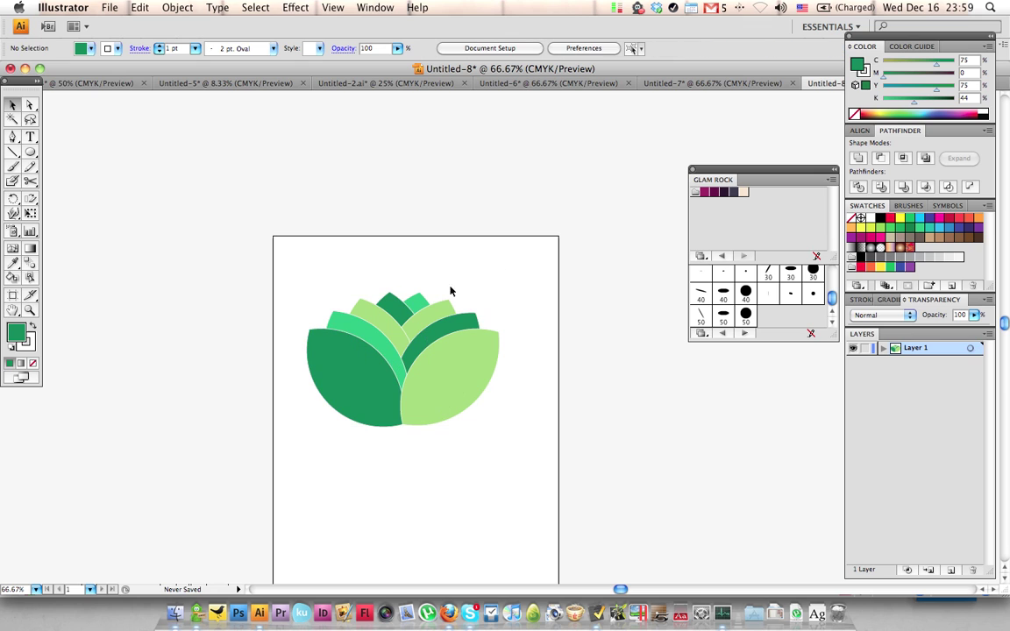
Step: Recolor the second petals from the left and the inner right petal lime green with 37% cyan and 100% yellow
left_click(358, 335)
left_click(387, 323)
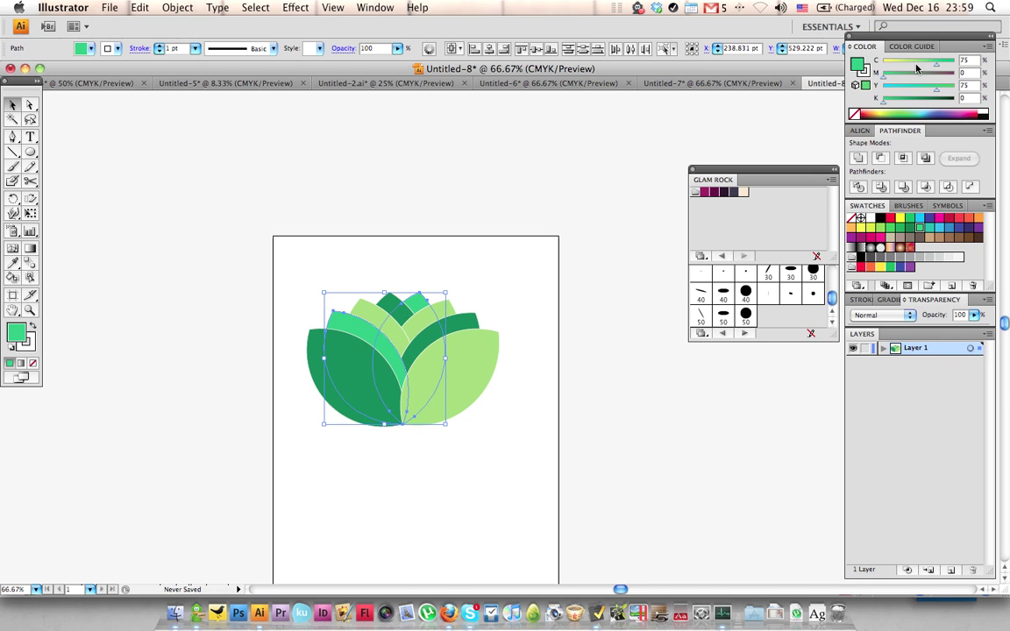
left_click_drag(936, 63, 955, 89)
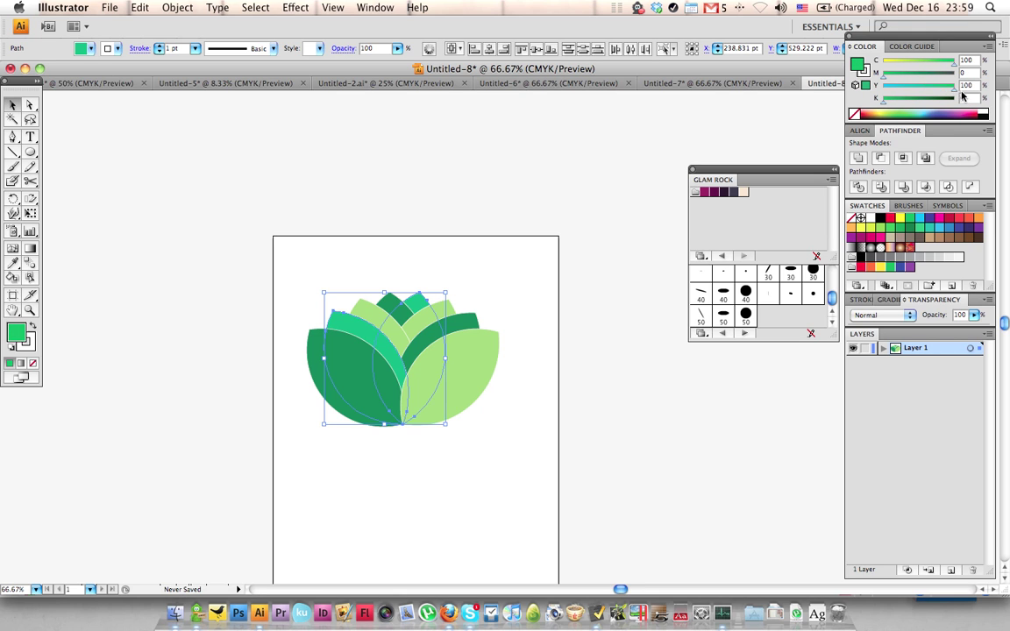
left_click(925, 62)
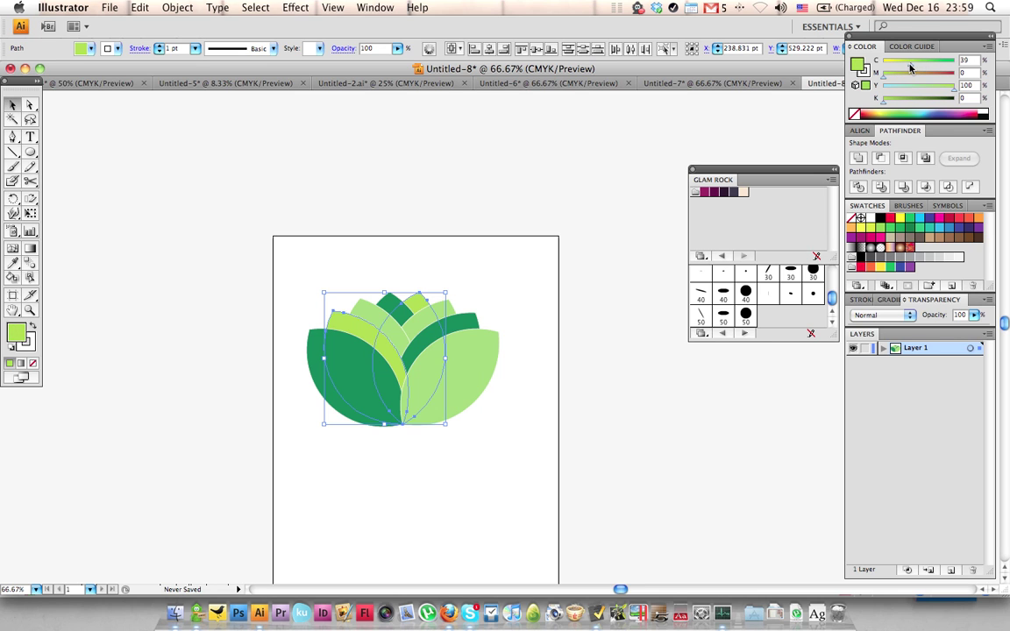
left_click(895, 70)
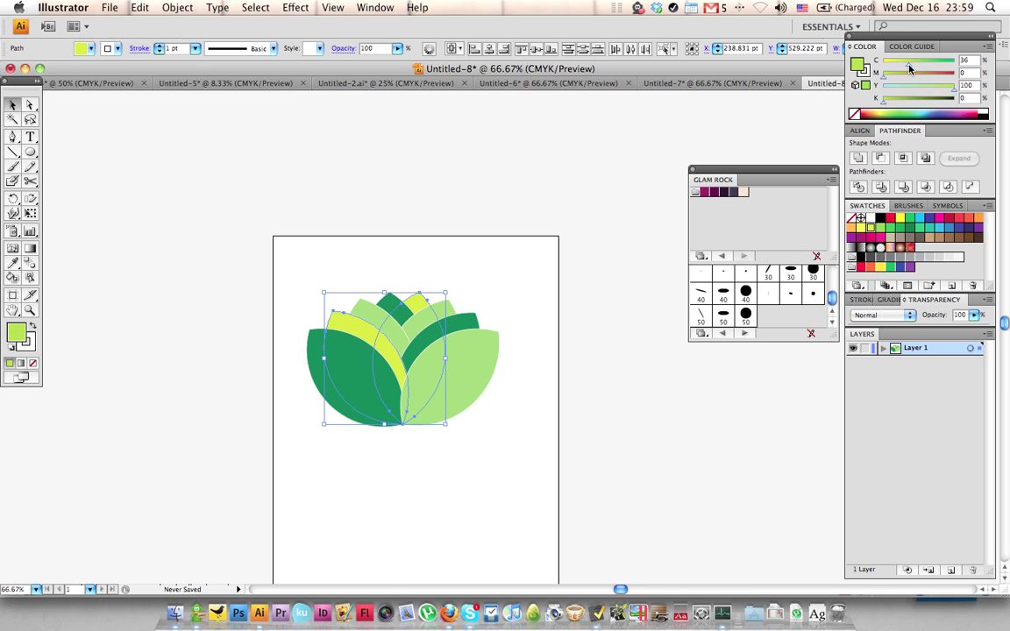
Step: Set the fill's cyan to 76% on the rightmost petal and the third petals from both sides
left_click(474, 341)
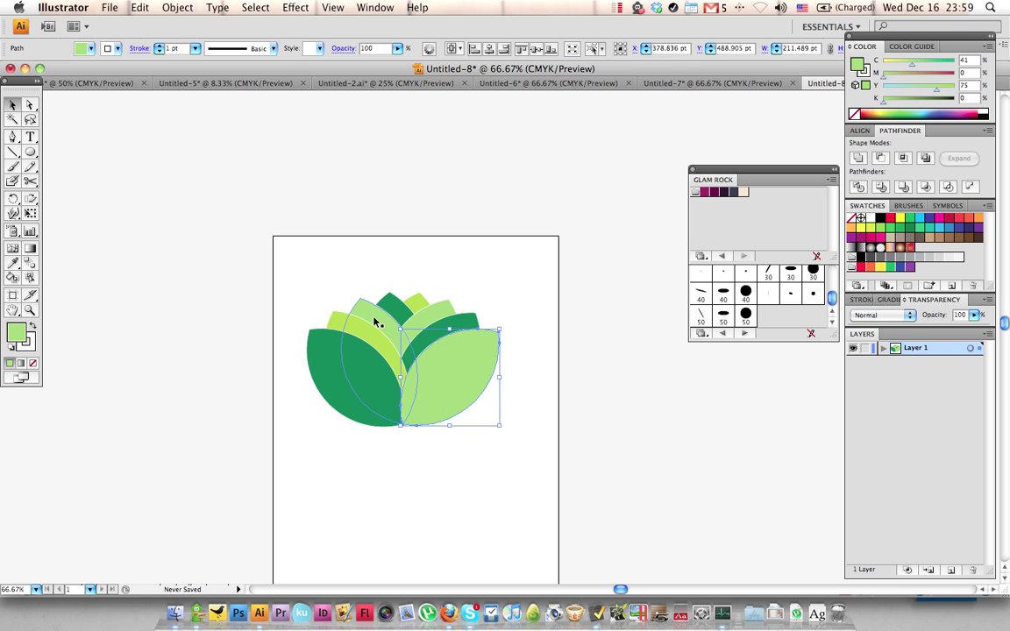
left_click_drag(376, 320, 421, 324)
left_click(938, 63)
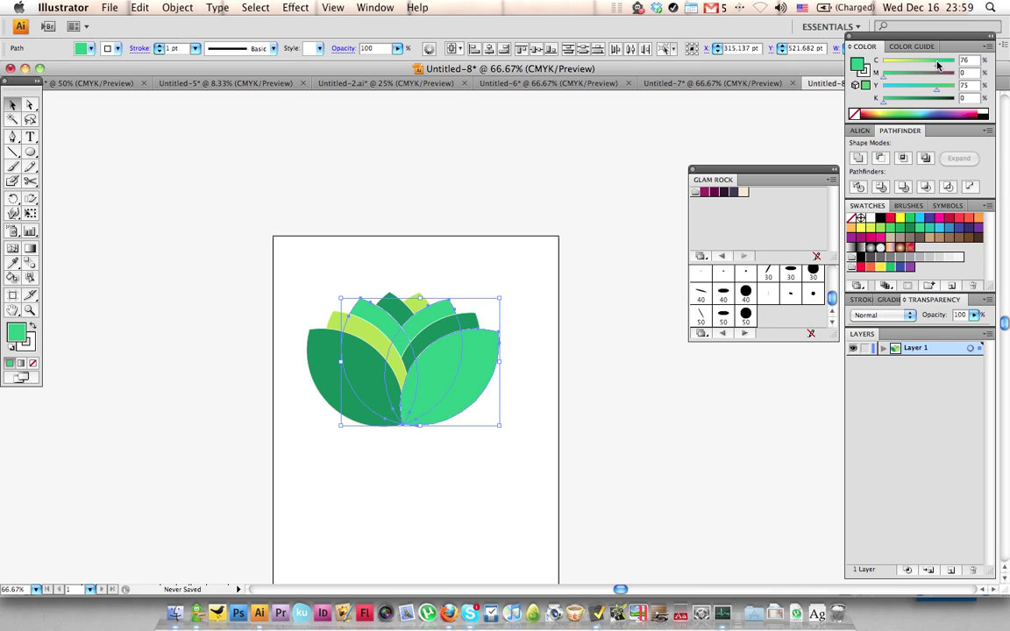
left_click(565, 305)
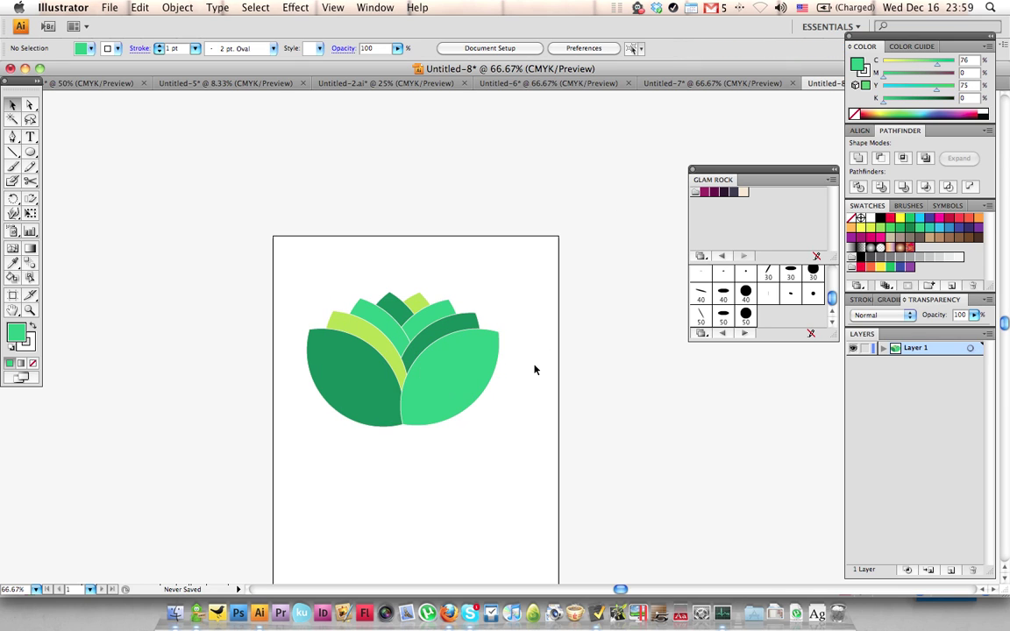
Step: Raise the fill's cyan to 70% on the two lime green petals and clear the selection
key("z")
key("super+minus")
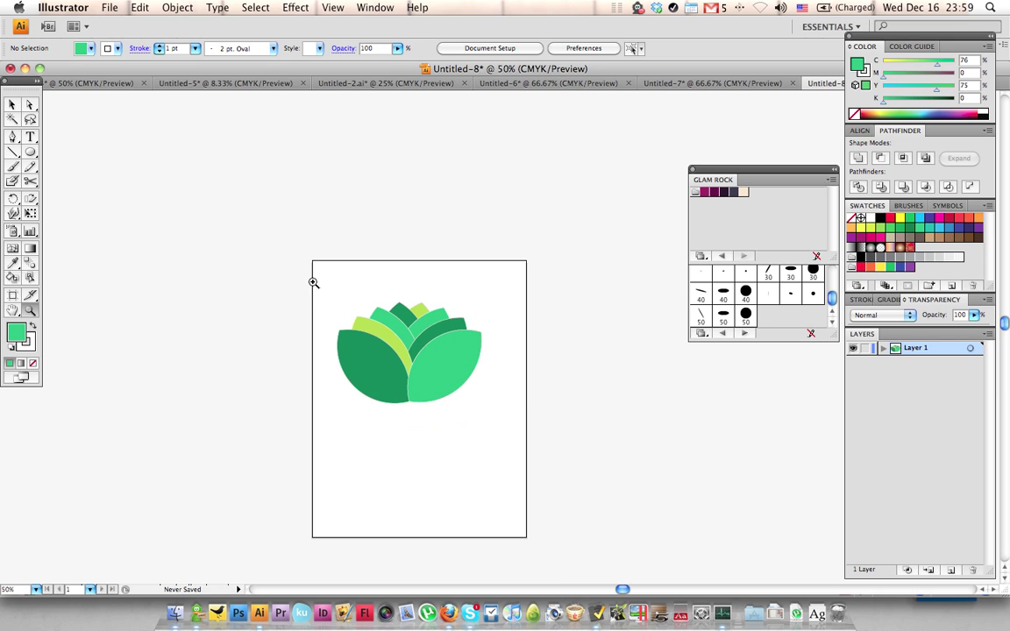
key("v")
left_click(418, 309)
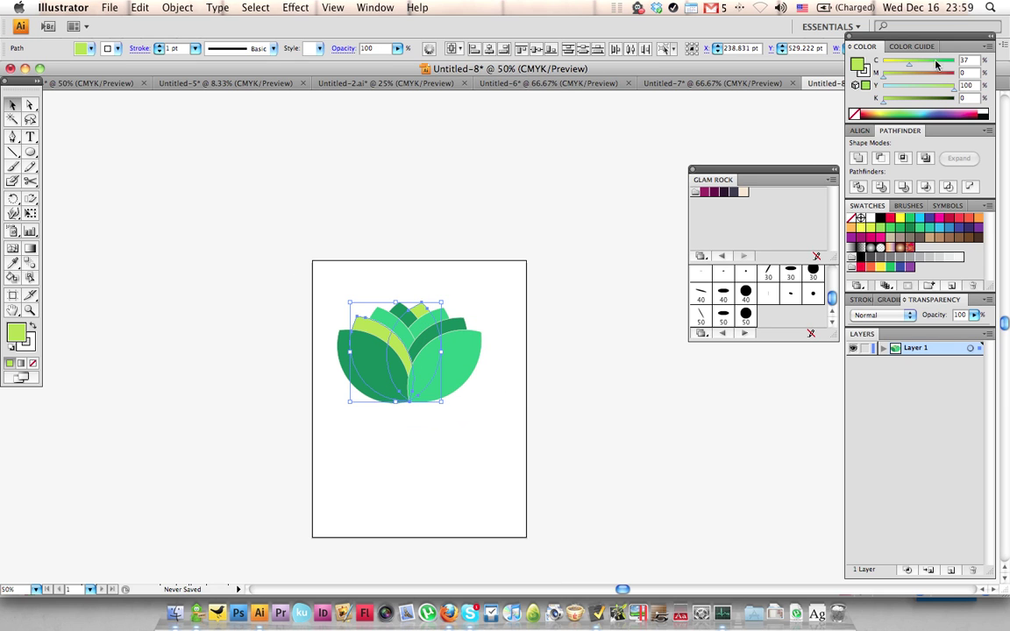
left_click_drag(936, 64, 942, 64)
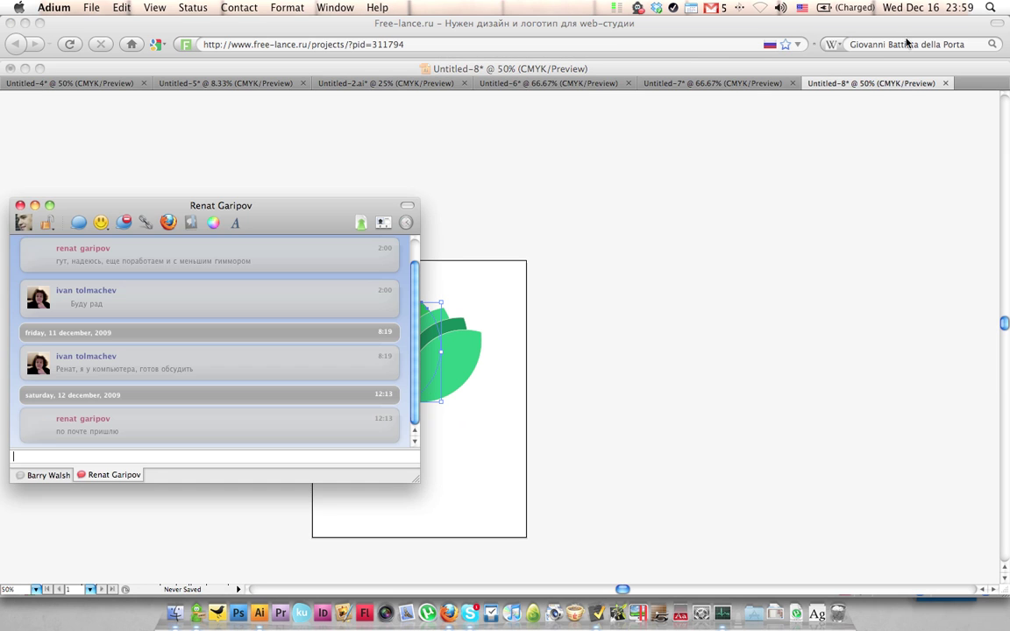
left_click(934, 44)
key("super+Tab")
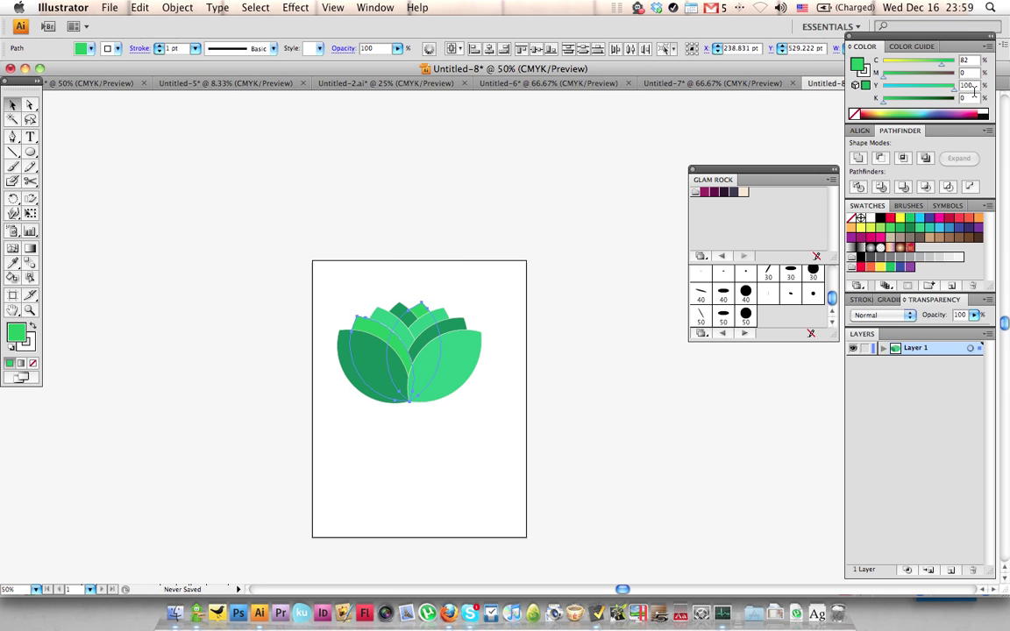
left_click(548, 295)
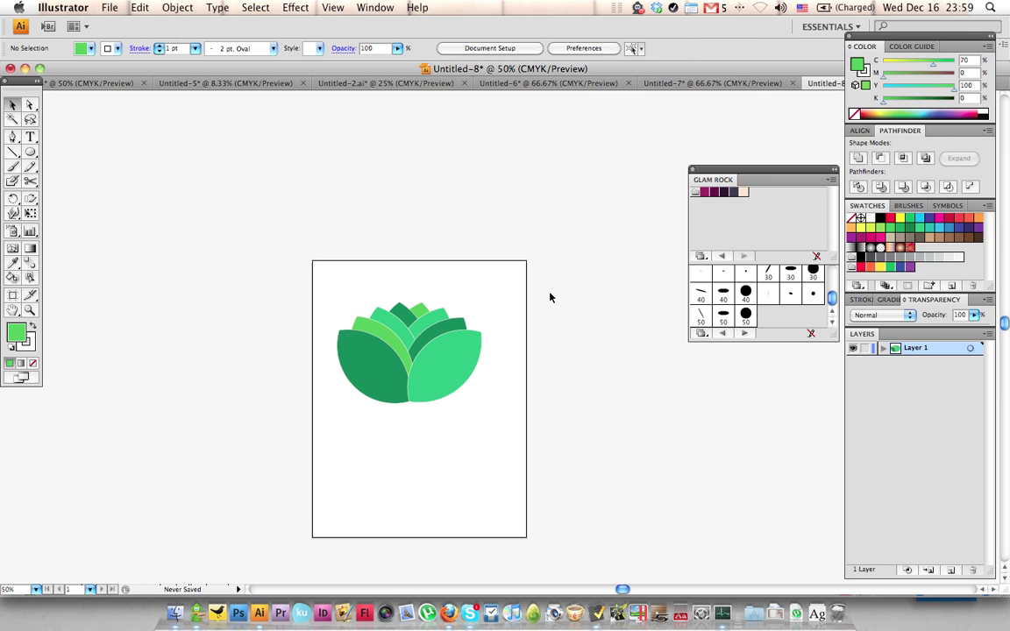
Step: Remove the white stroke from all the petals
left_click_drag(317, 286, 469, 391)
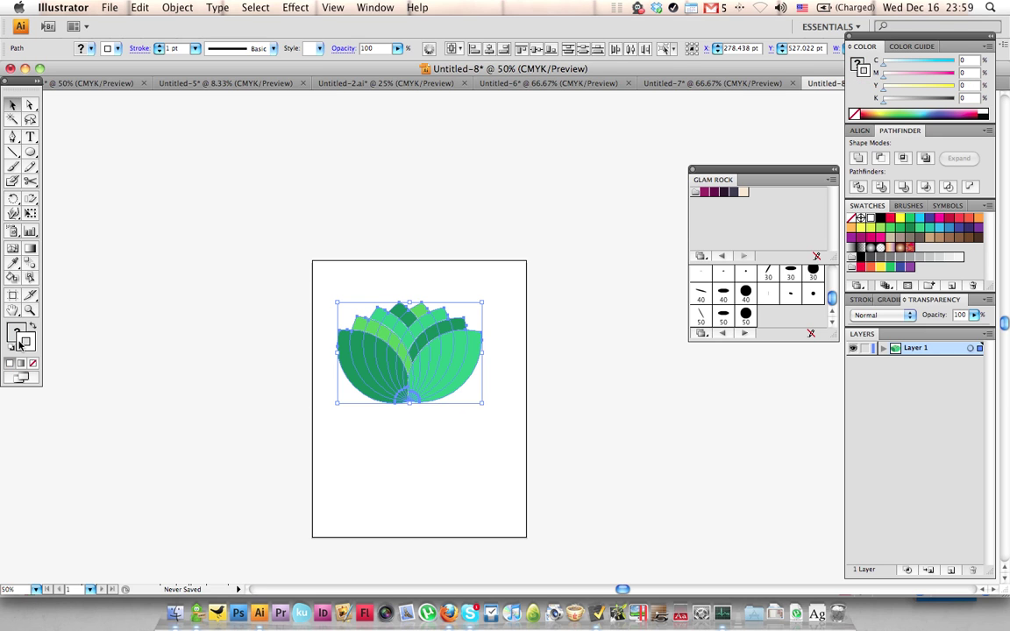
left_click(554, 446)
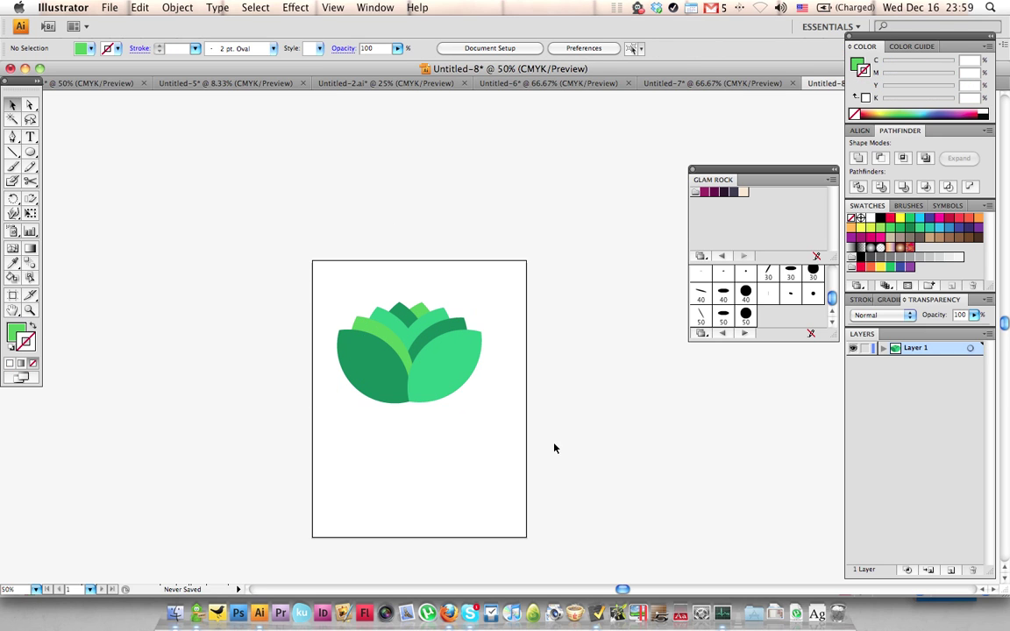
key("z")
left_click(491, 355)
left_click(493, 361)
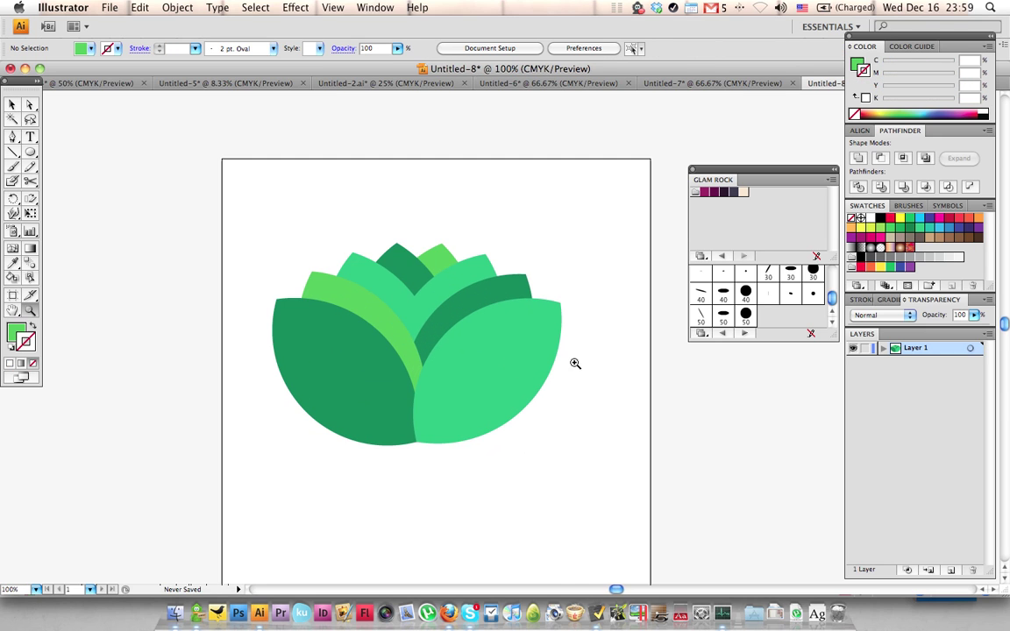
Step: Lower the opacity of all the petals to 70%, keeping the Normal blending mode, and clear the selection
key("v")
left_click_drag(284, 248, 606, 478)
left_click(562, 413)
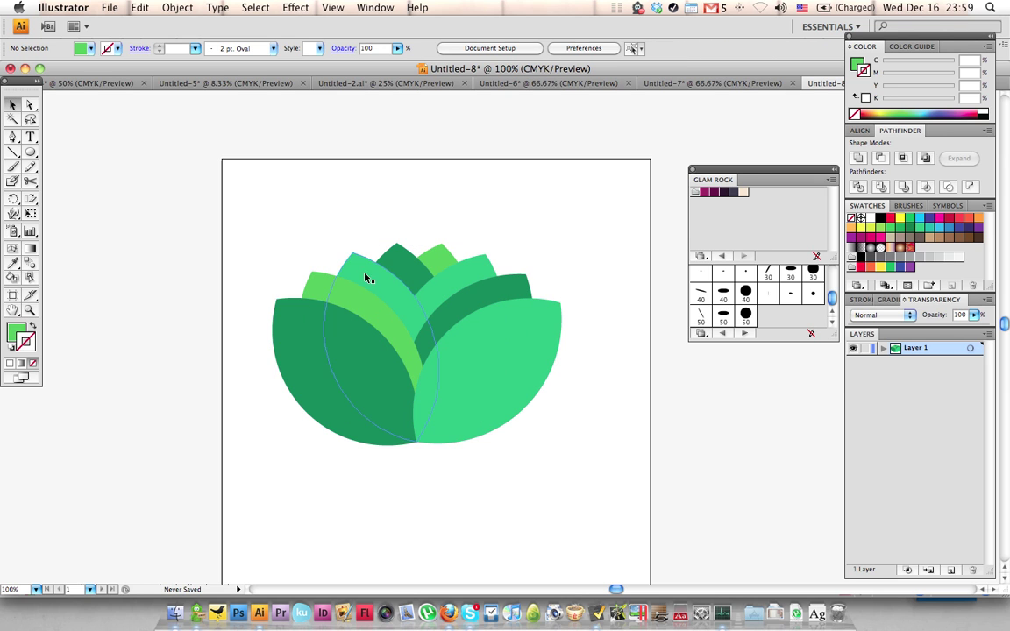
left_click_drag(253, 209, 656, 443)
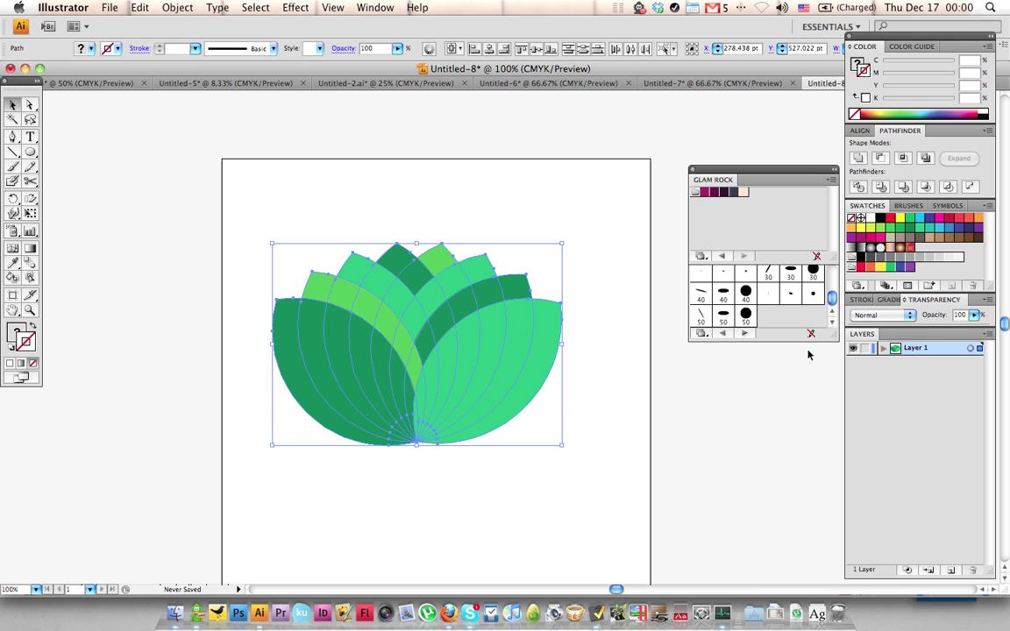
left_click(883, 317)
left_click(934, 321)
left_click_drag(975, 316, 915, 330)
left_click_drag(973, 315, 949, 331)
left_click(743, 379)
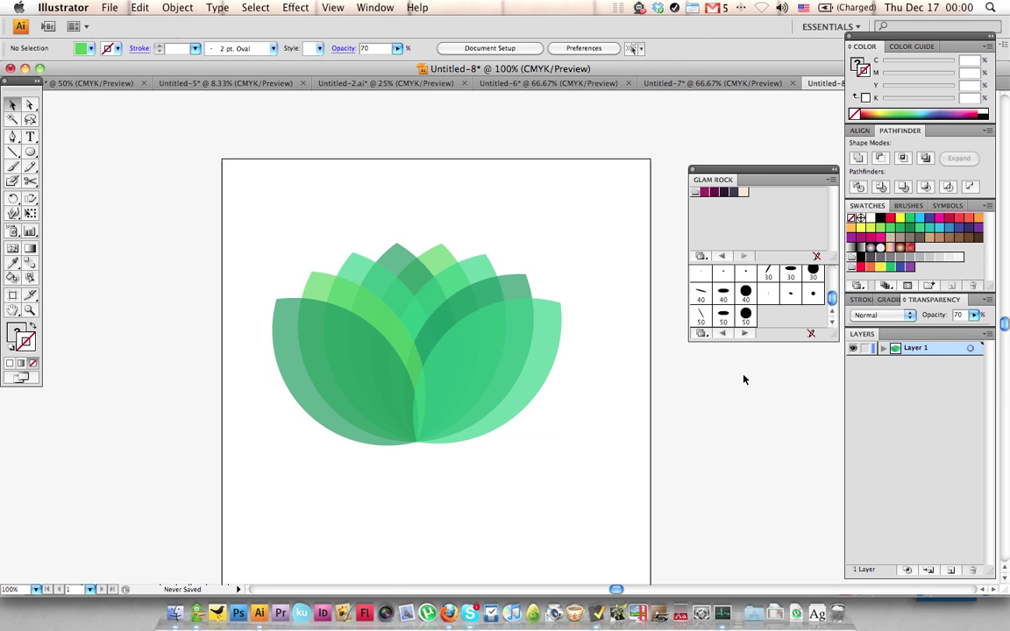
key("z")
left_click(581, 351, "alt")
left_click(522, 351, "alt")
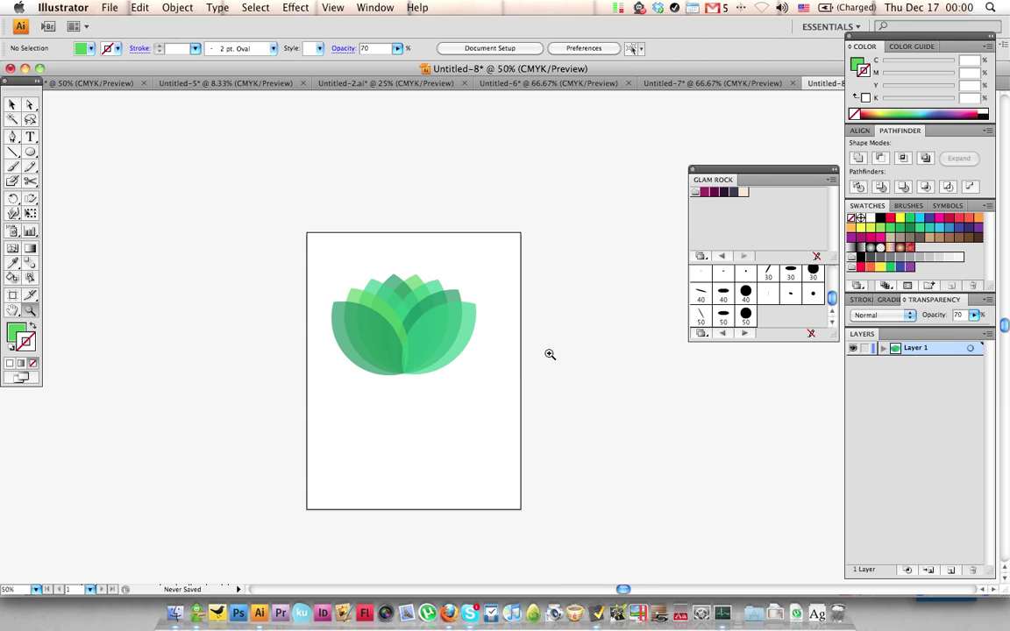
Step: Raise the opacity of all the petals to 80%
key("v")
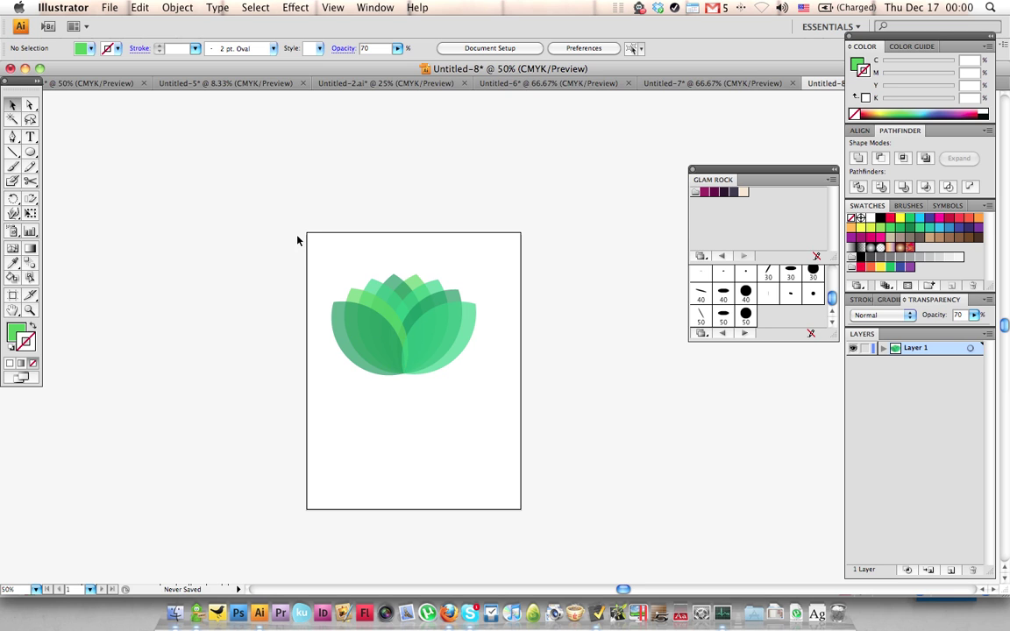
left_click_drag(297, 239, 501, 373)
left_click(503, 371)
key("z")
left_click_drag(314, 255, 531, 384)
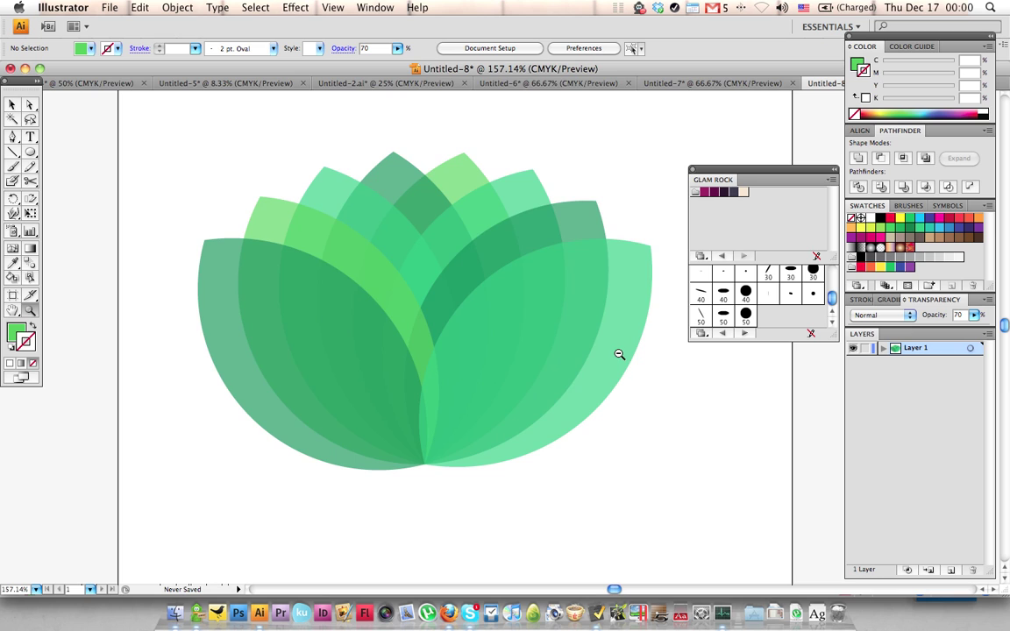
key("super+1")
key("v")
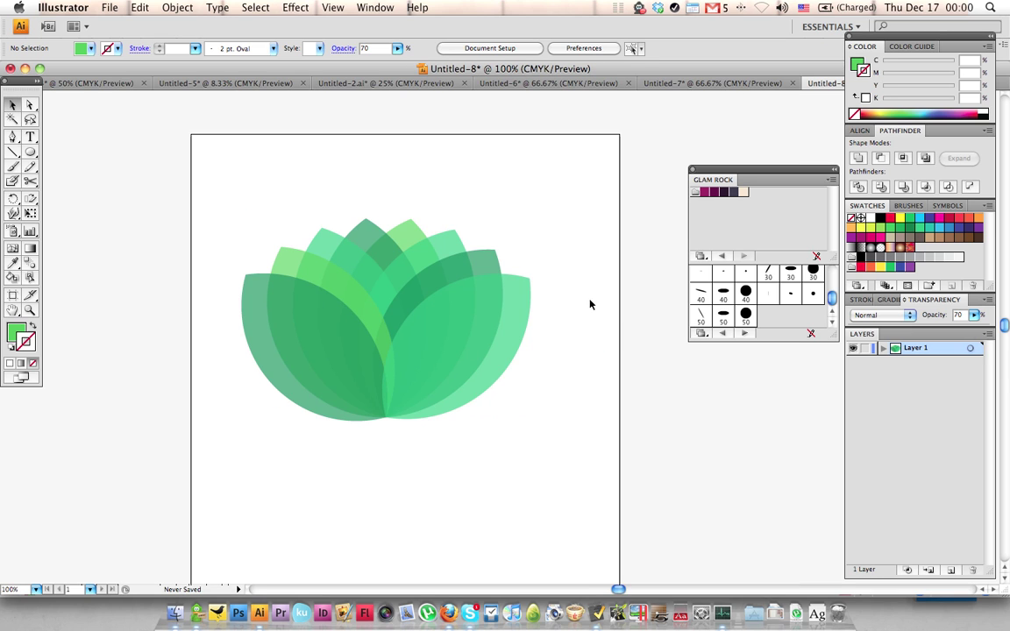
left_click_drag(591, 228, 167, 385)
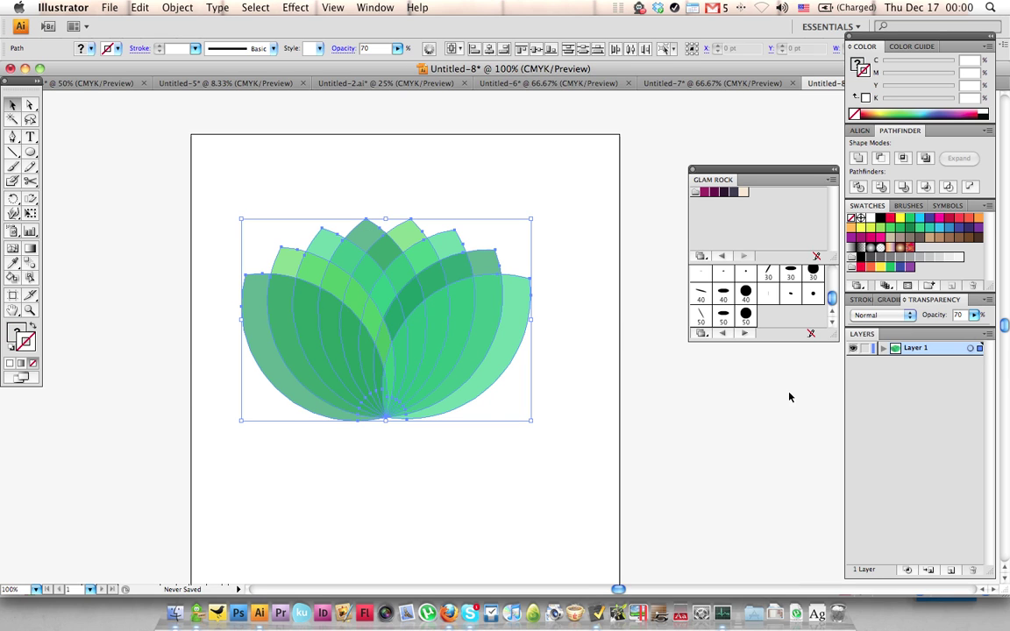
left_click(959, 315)
type("80")
key("Return")
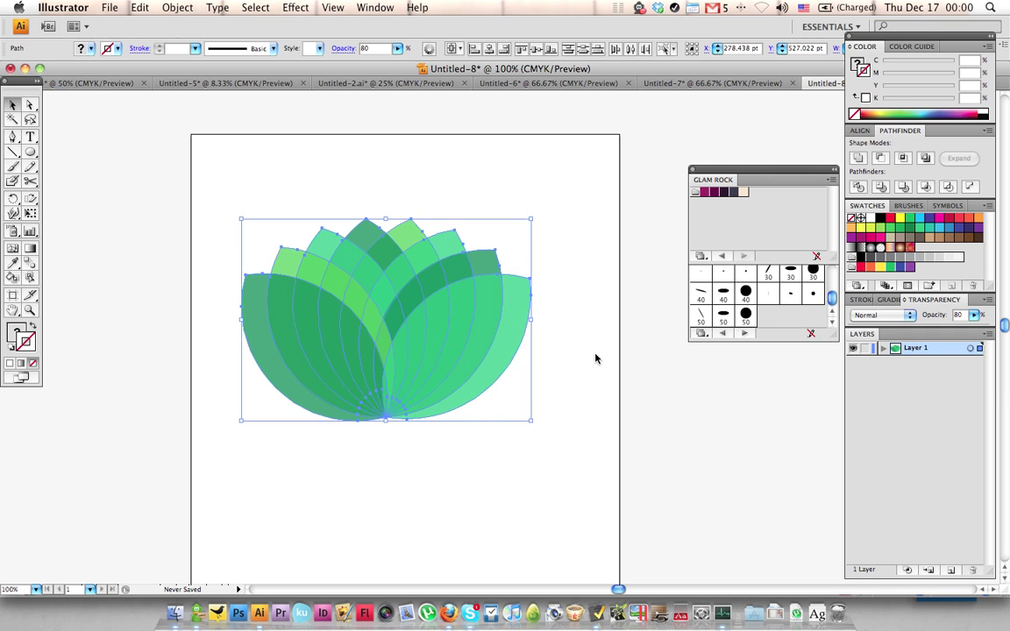
Step: Try the Multiply blending mode on all the petals and view the flower unselected
left_click_drag(603, 414, 216, 192)
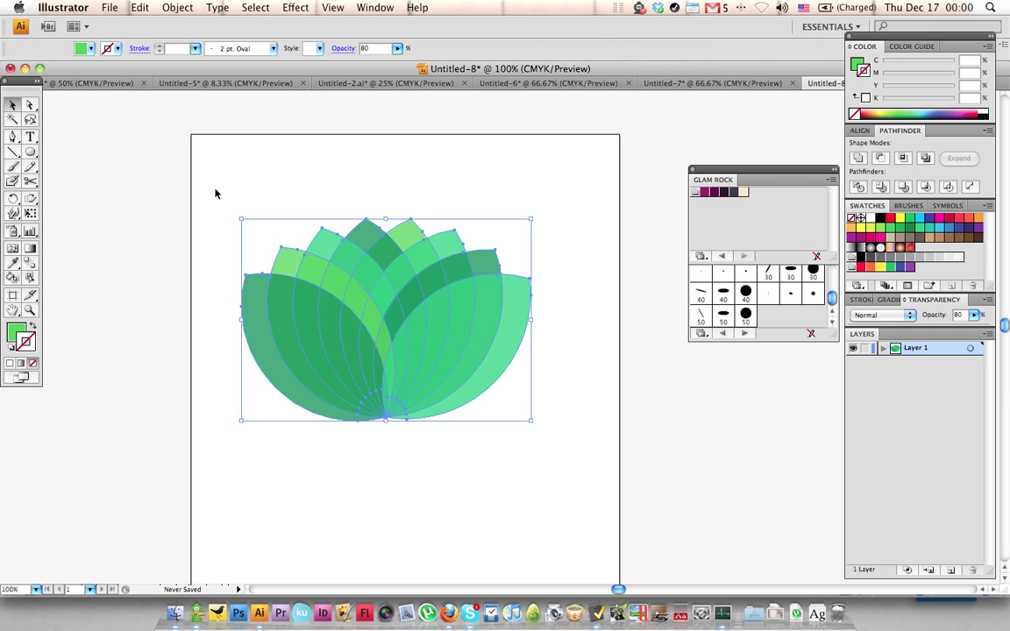
left_click(907, 315)
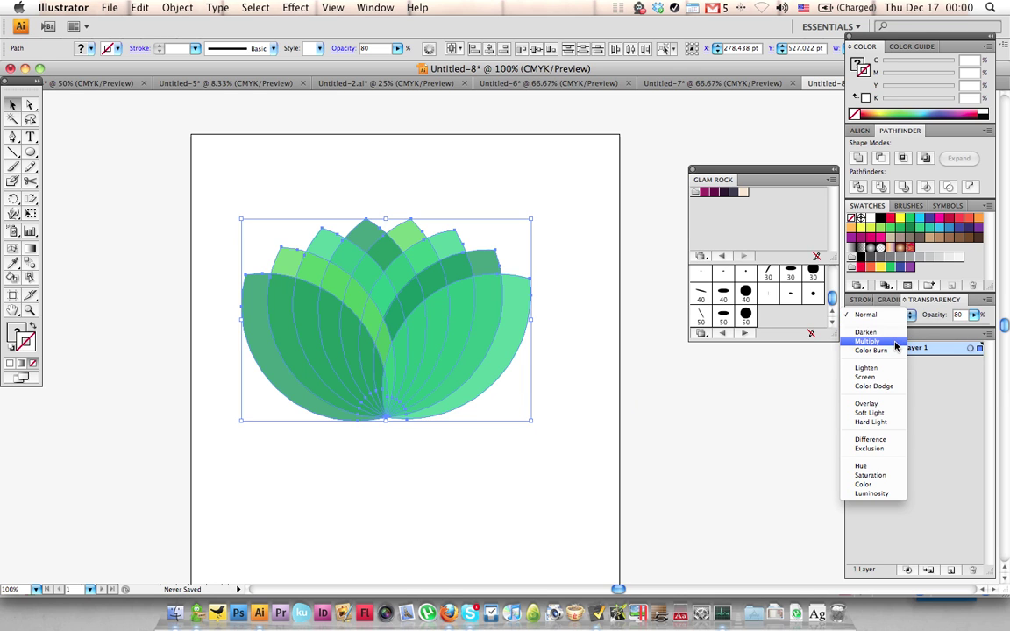
left_click(895, 344)
left_click(597, 372)
key("z")
key("super+minus")
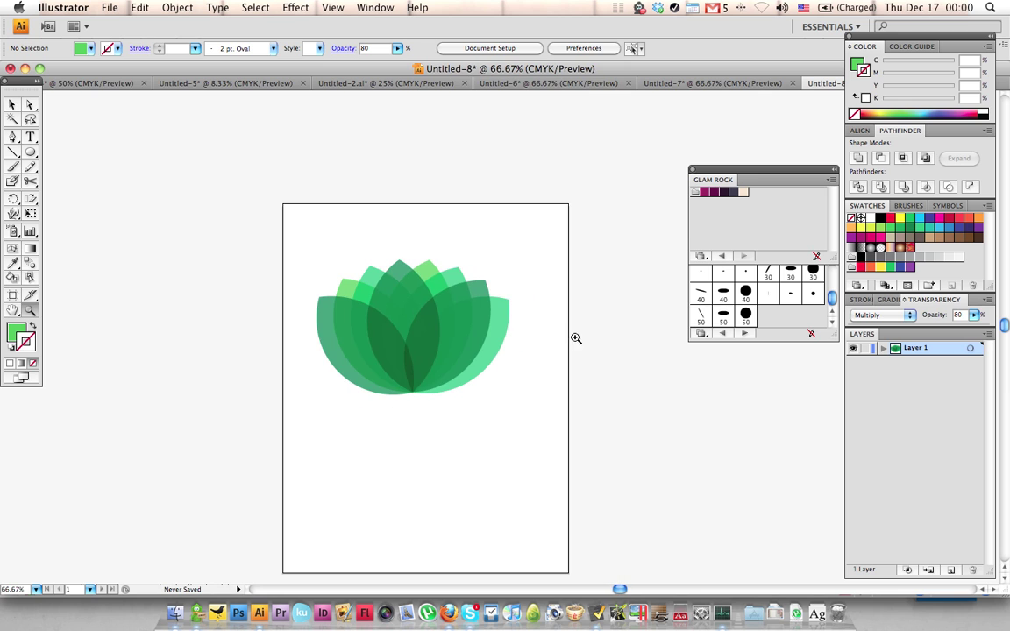
Step: Try the Overlay blending mode on all the petals and clear the selection
key("v")
left_click_drag(522, 362, 277, 198)
left_click(907, 316)
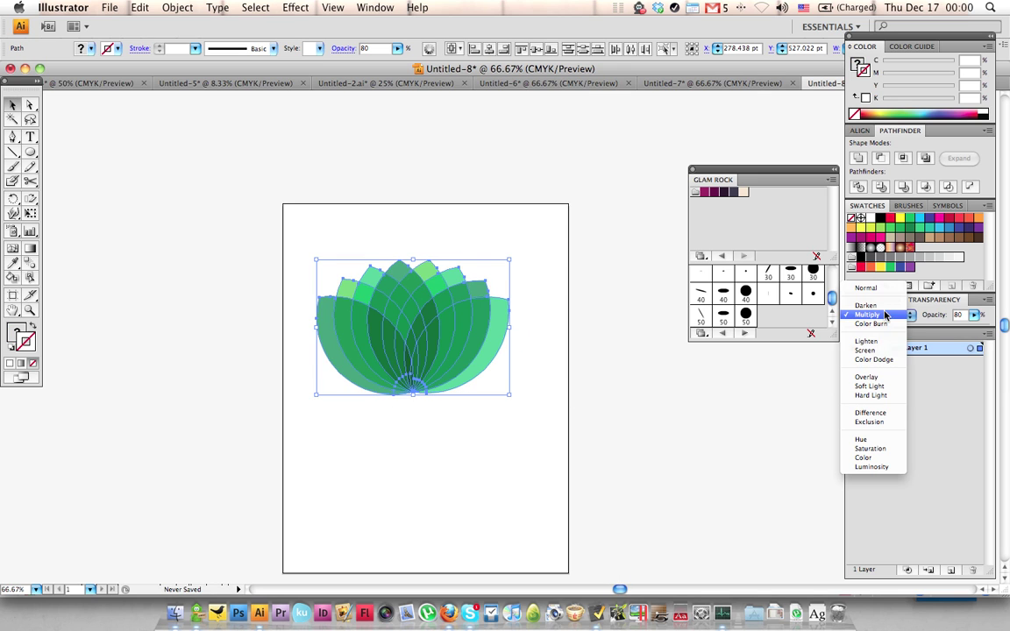
left_click(887, 375)
left_click(626, 379)
Step: Try the Difference blending mode on all the petals, return them to Normal and clear the selection
left_click_drag(524, 382, 295, 233)
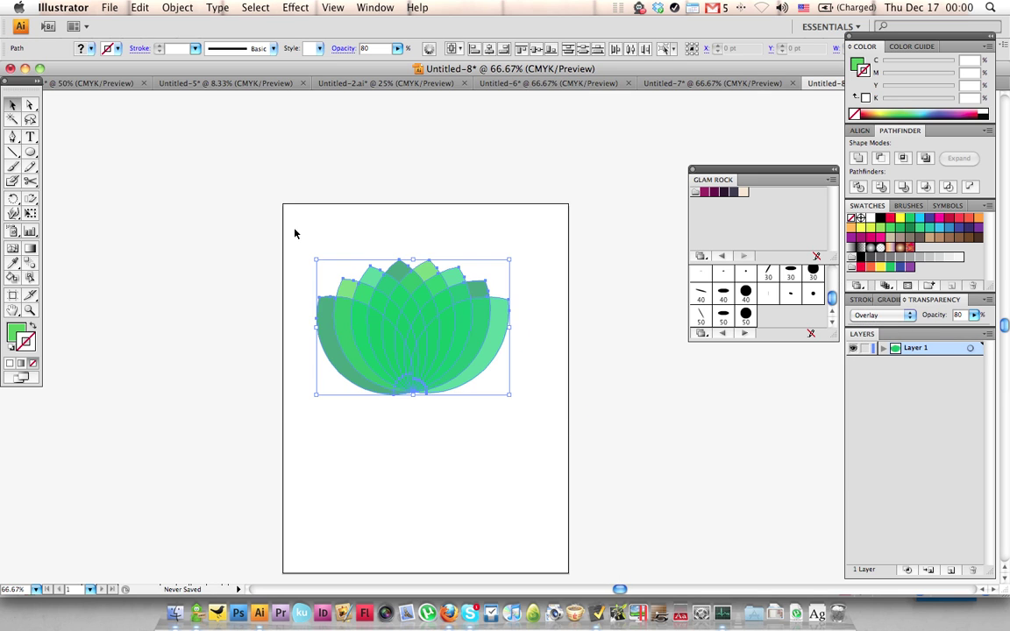
left_click(888, 315)
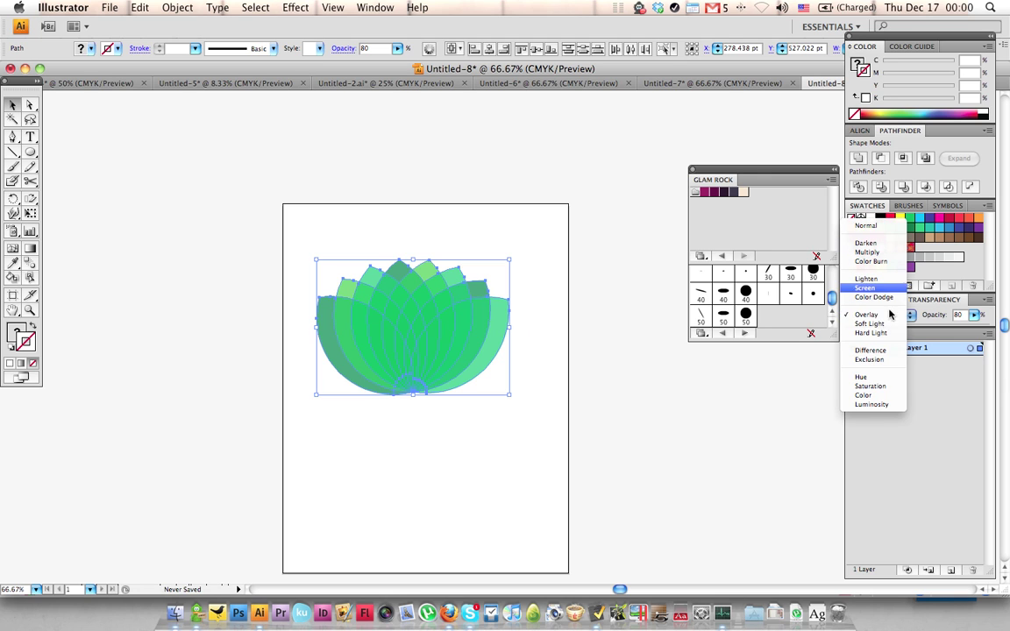
left_click(889, 350)
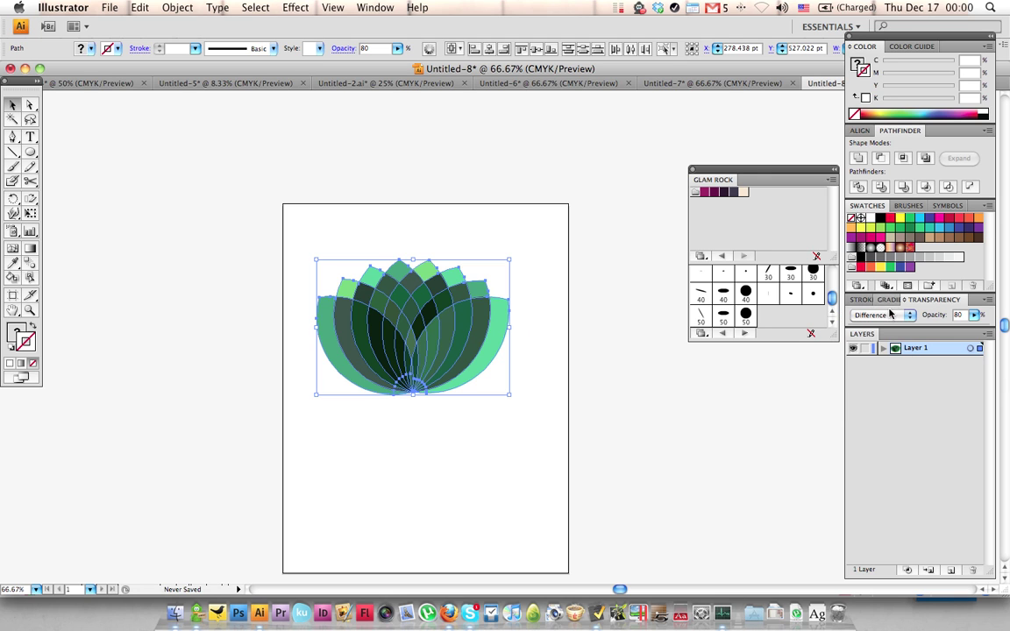
left_click(889, 315)
left_click(876, 189)
left_click(646, 352)
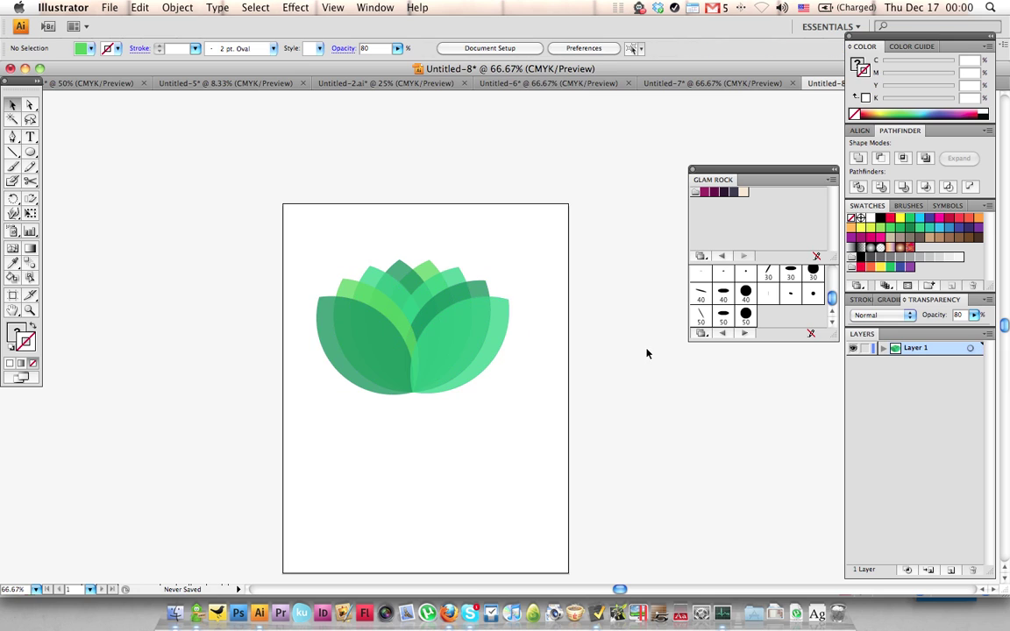
Step: Shift the rightmost petal's inner-edge anchor point near the flower's base inward to about X 280 pt, Y 427 pt
key("z")
left_click(532, 348, "alt")
left_click(532, 348, "alt")
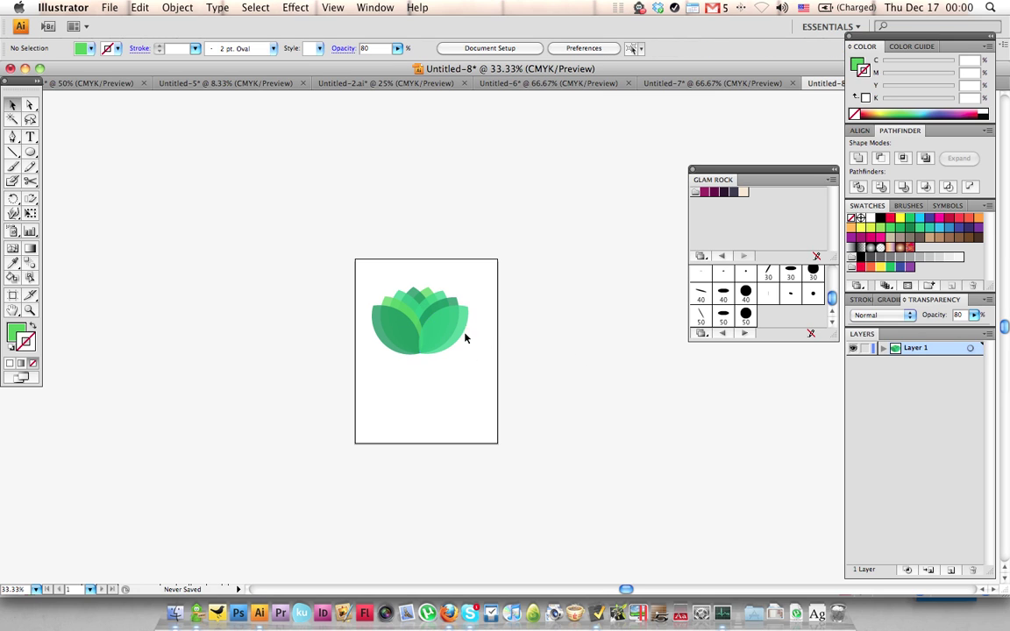
left_click_drag(342, 274, 516, 383)
key("v")
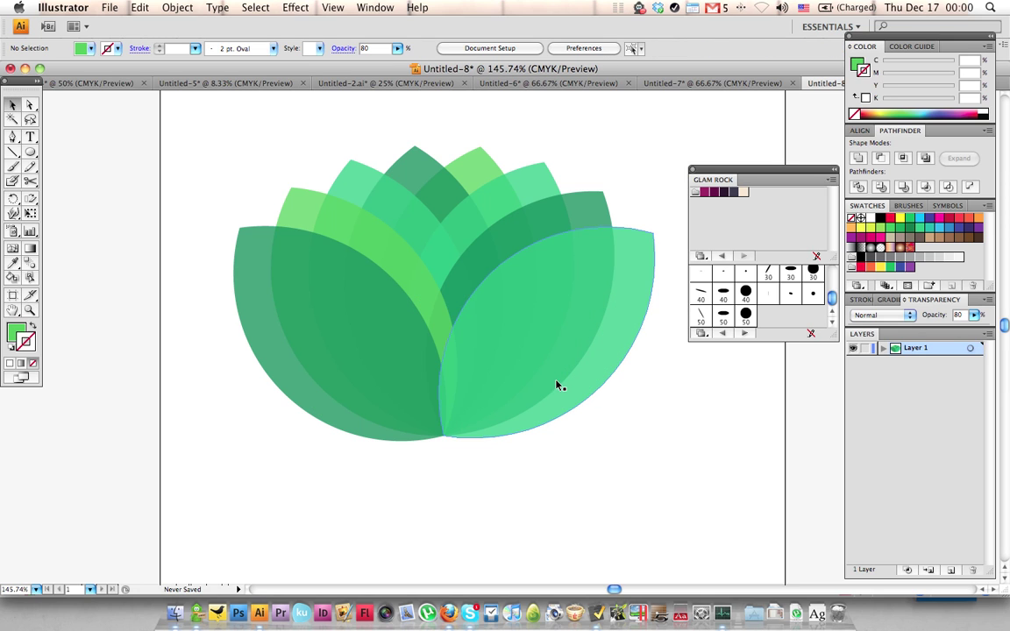
key("z")
left_click(491, 354)
left_click(489, 355)
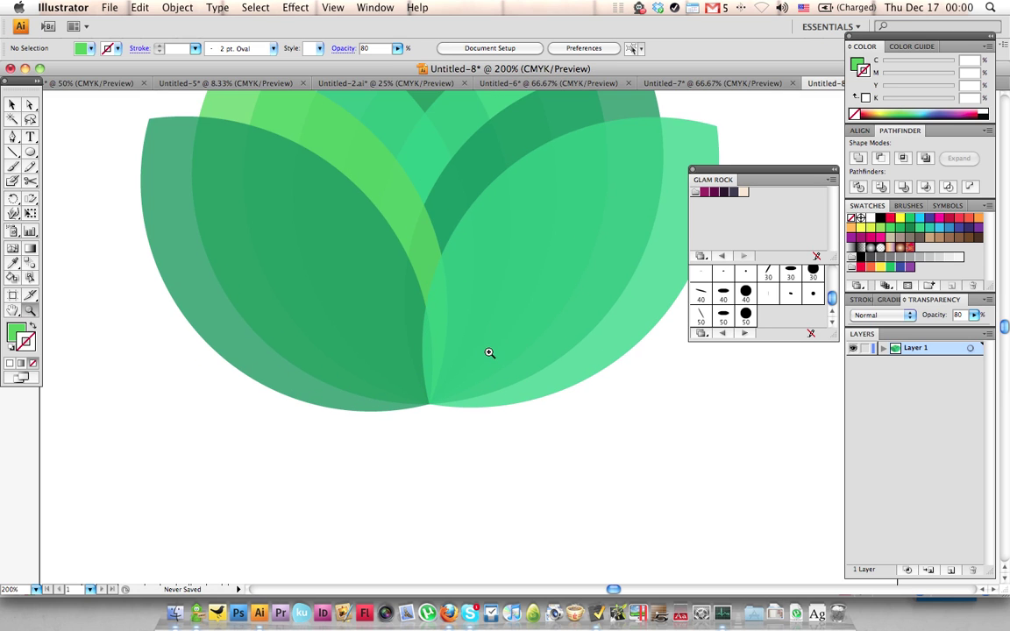
left_click(488, 352)
key("v")
left_click(486, 313)
key("a")
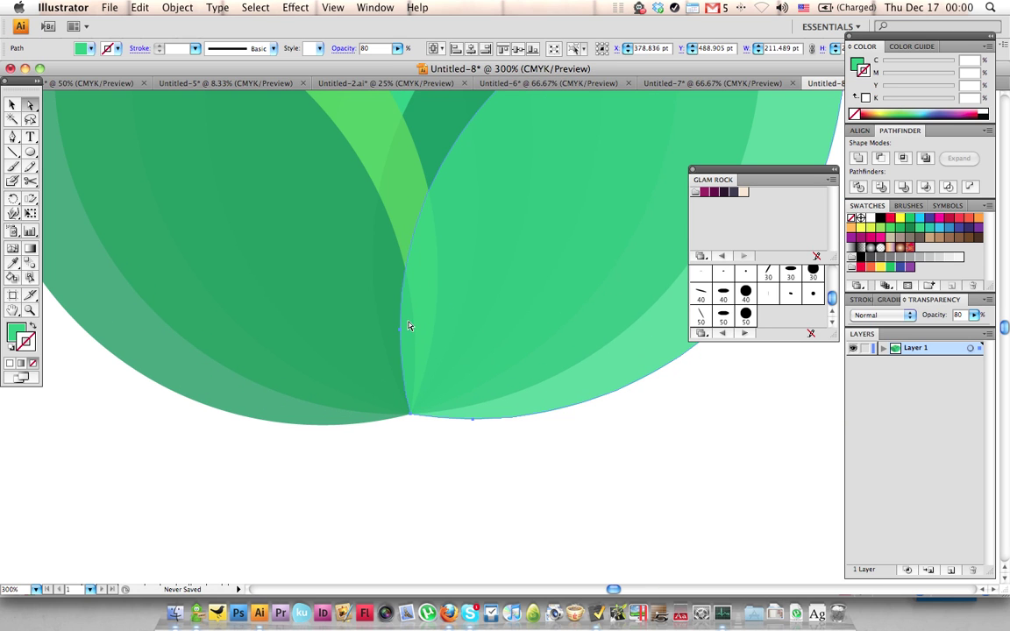
mouse_move(400, 331)
left_mouse_down()
mouse_move(419, 336)
mouse_move(400, 333)
left_mouse_up()
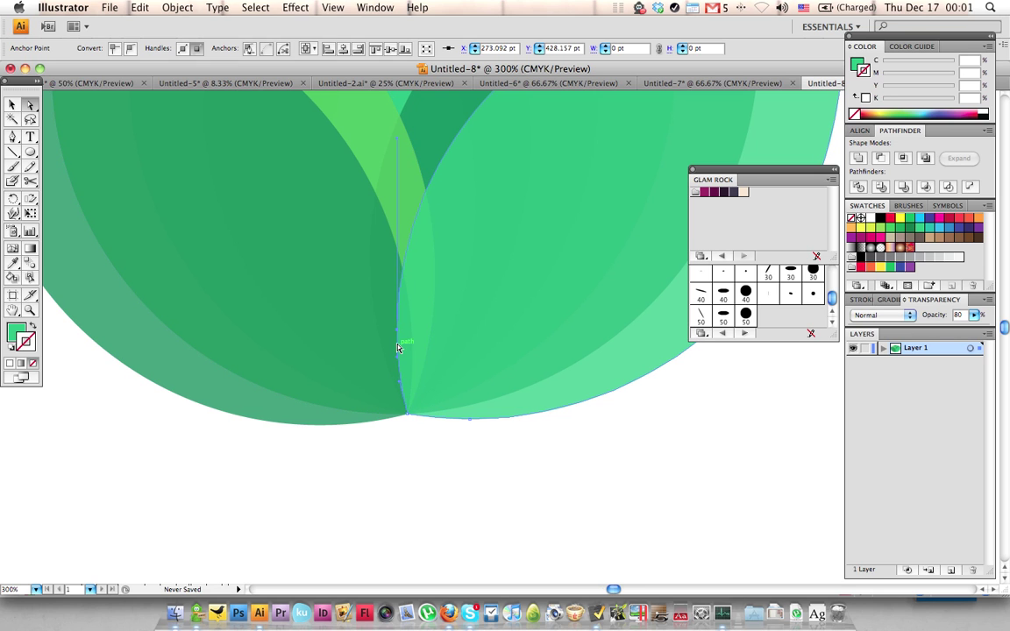
left_click_drag(403, 335, 413, 335)
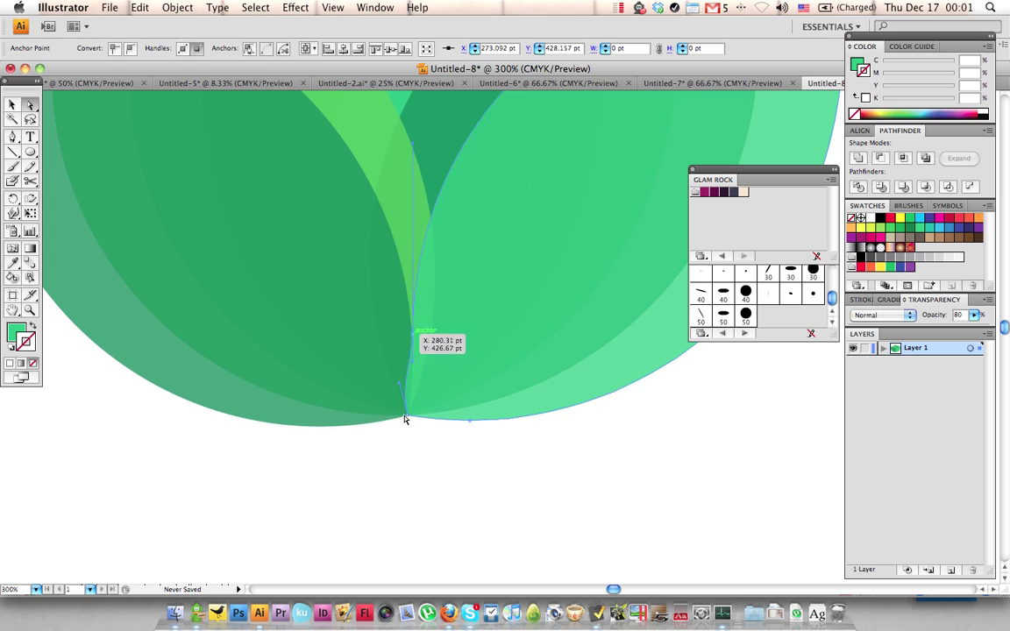
left_click(482, 432)
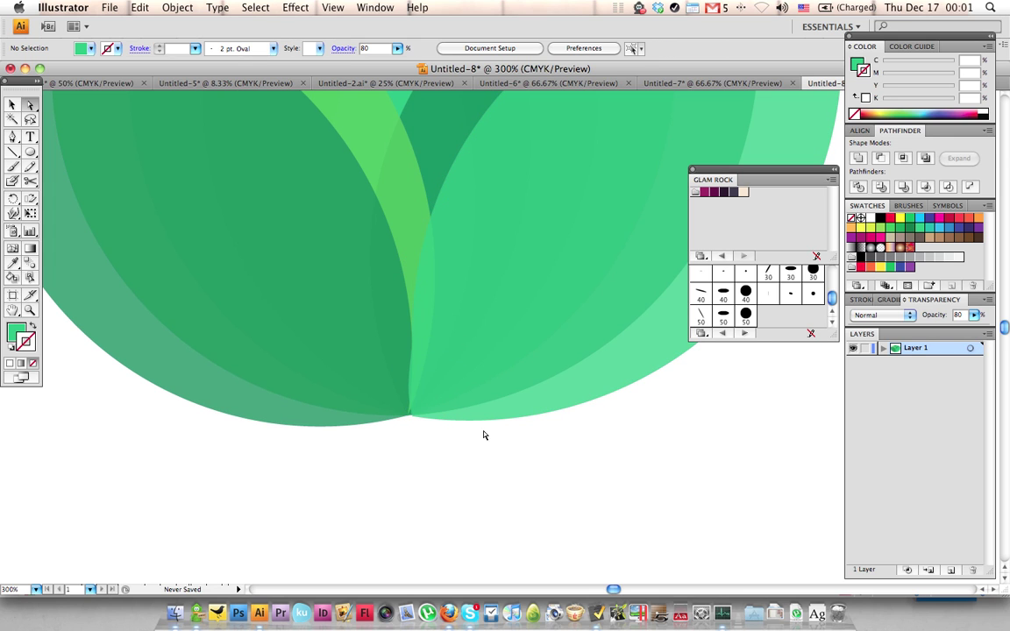
Step: Scale the whole flower down proportionally to about 30% of its size and clear the selection
key("z")
left_click(512, 370, "alt")
left_click(512, 370, "alt")
left_click(512, 370, "alt")
left_click(512, 370, "alt")
left_click(514, 369, "alt")
left_click(537, 211, "alt")
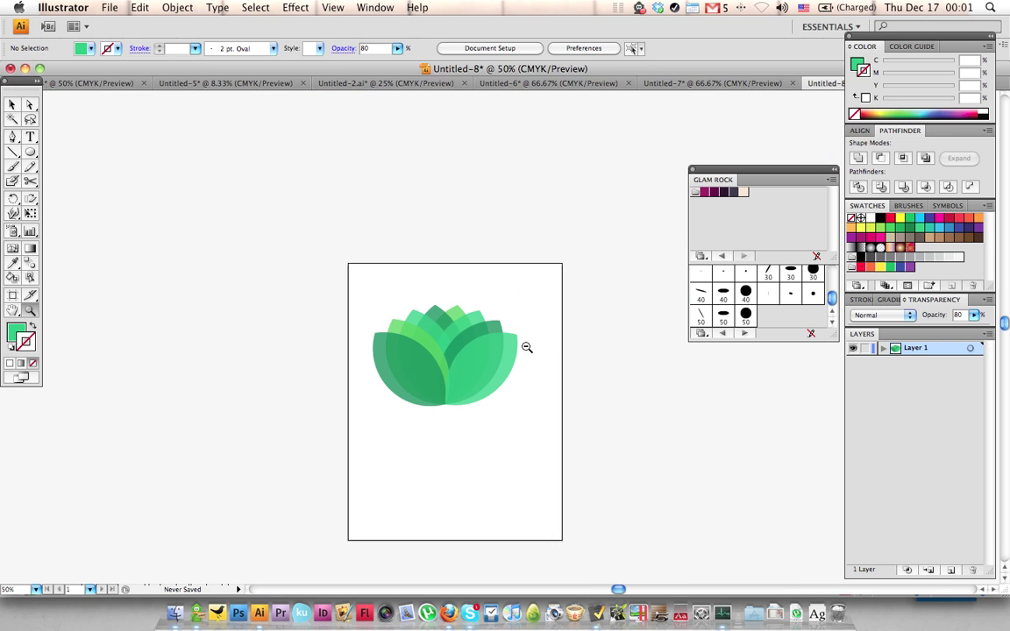
left_click(521, 346, "alt")
key("v")
left_click_drag(390, 288, 495, 361)
left_click_drag(498, 309, 463, 331)
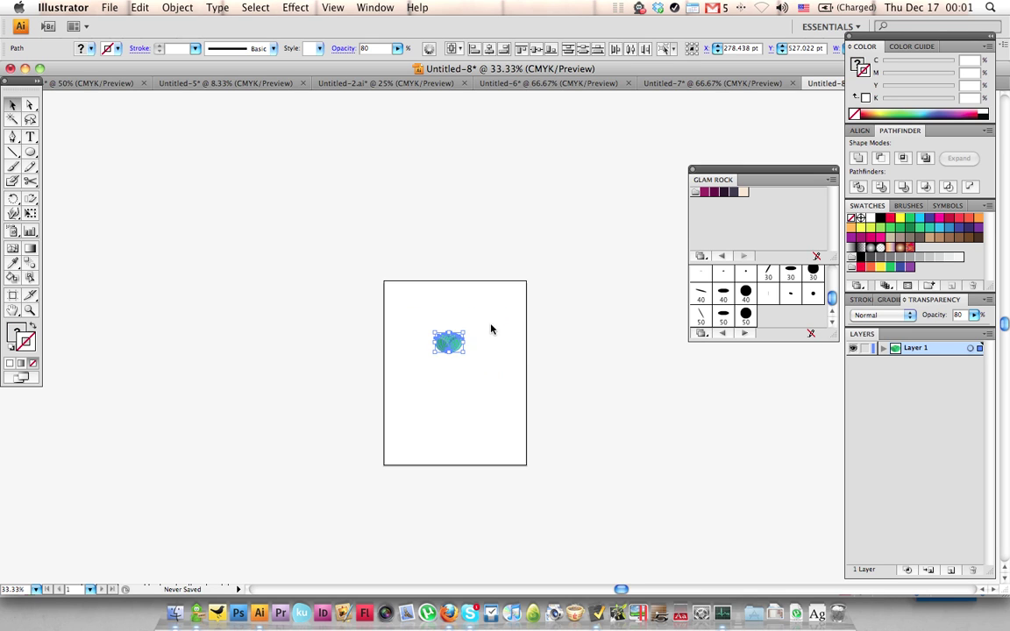
left_click(491, 329)
Step: Move the small flower horizontally towards the artboard's left edge
key("z")
left_click_drag(396, 318, 522, 372)
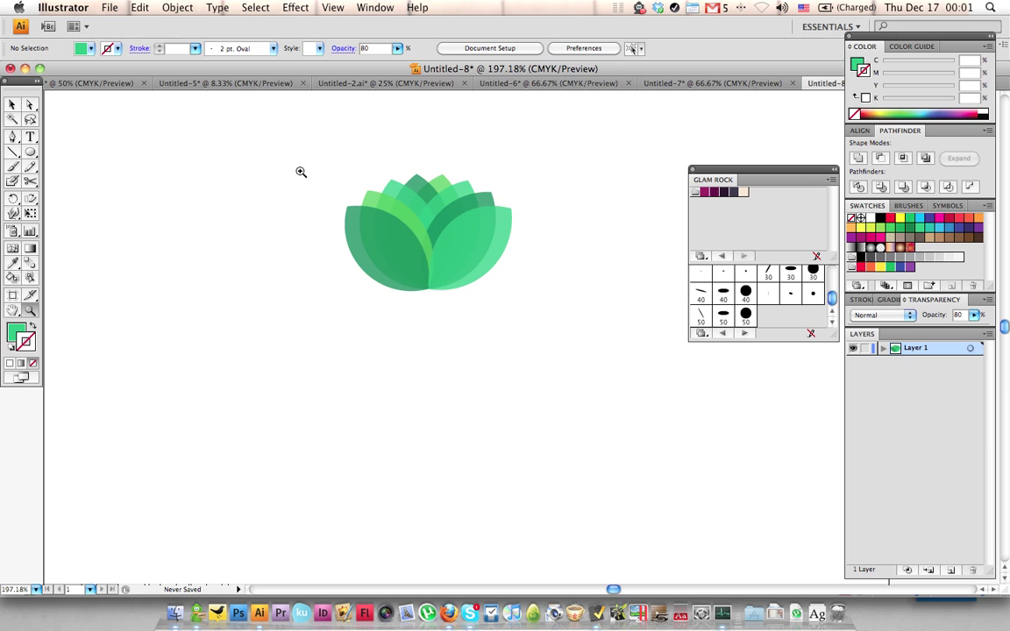
left_click(569, 307, "alt")
left_click(563, 322, "alt")
key("v")
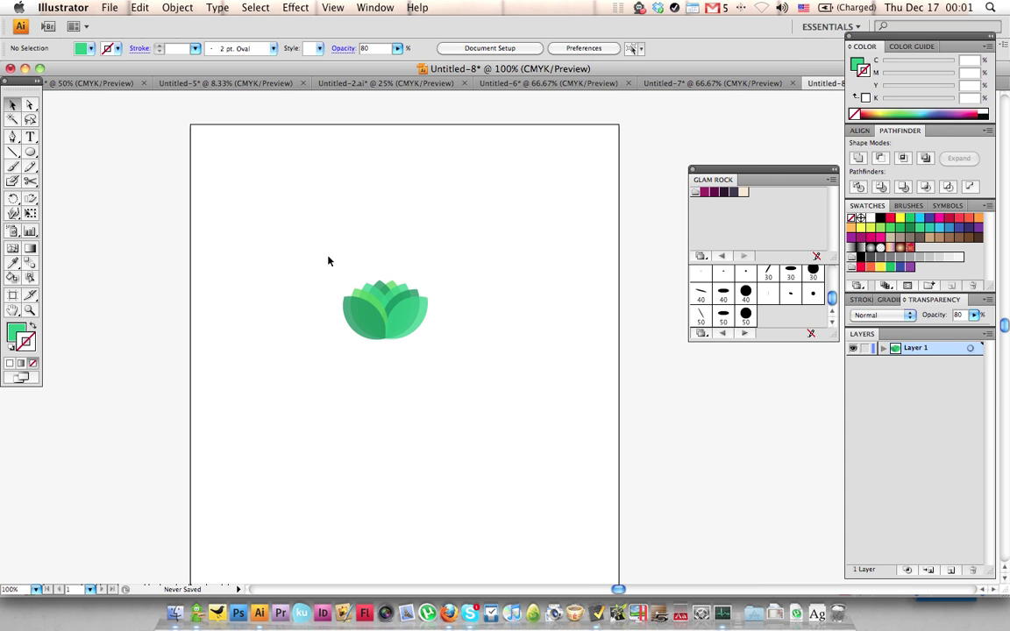
left_click_drag(327, 259, 314, 329)
left_click(372, 329)
Step: Draw a green square about 305 pt wide beside the flower and place copies of it on the right
key("z")
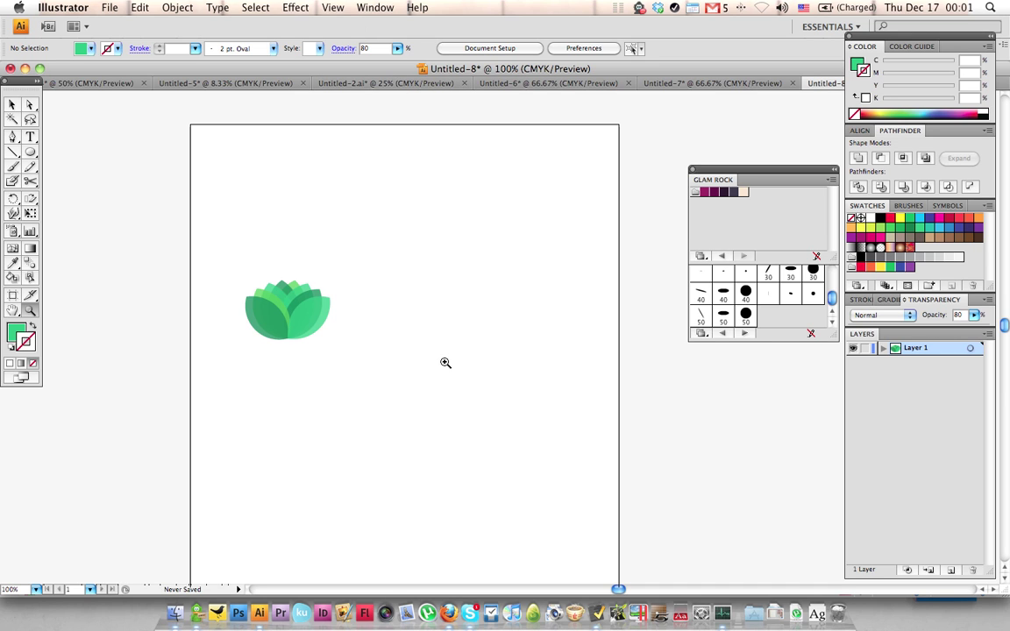
key("m")
left_click_drag(345, 210, 559, 423)
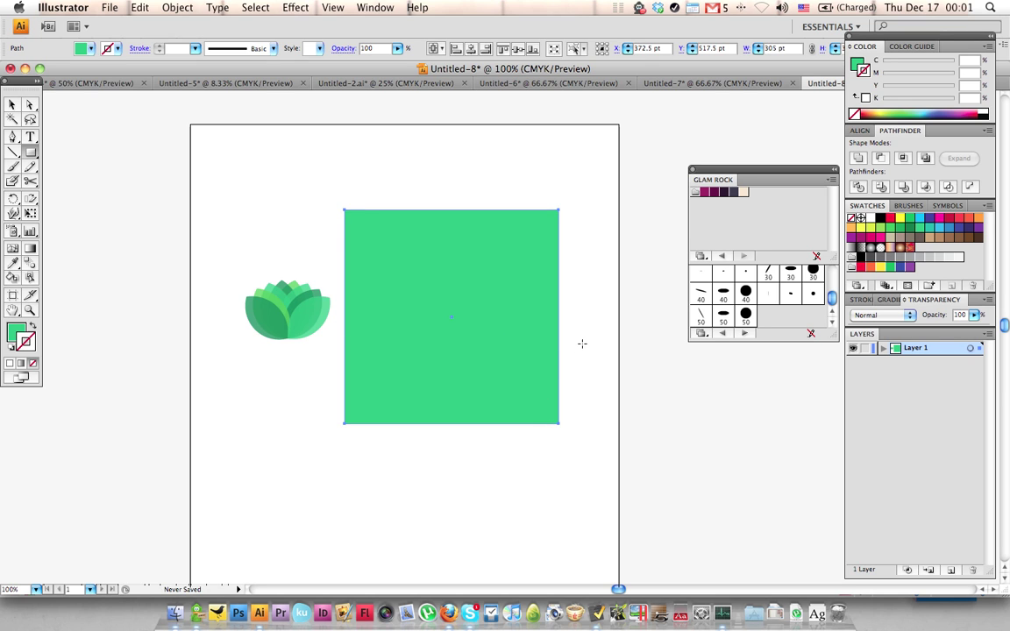
key("super+minus")
key("v")
left_click_drag(482, 328, 607, 314)
left_click(628, 447)
Step: Set the opacity of all three green squares to 80% and clear the selection
left_click_drag(653, 504, 482, 311)
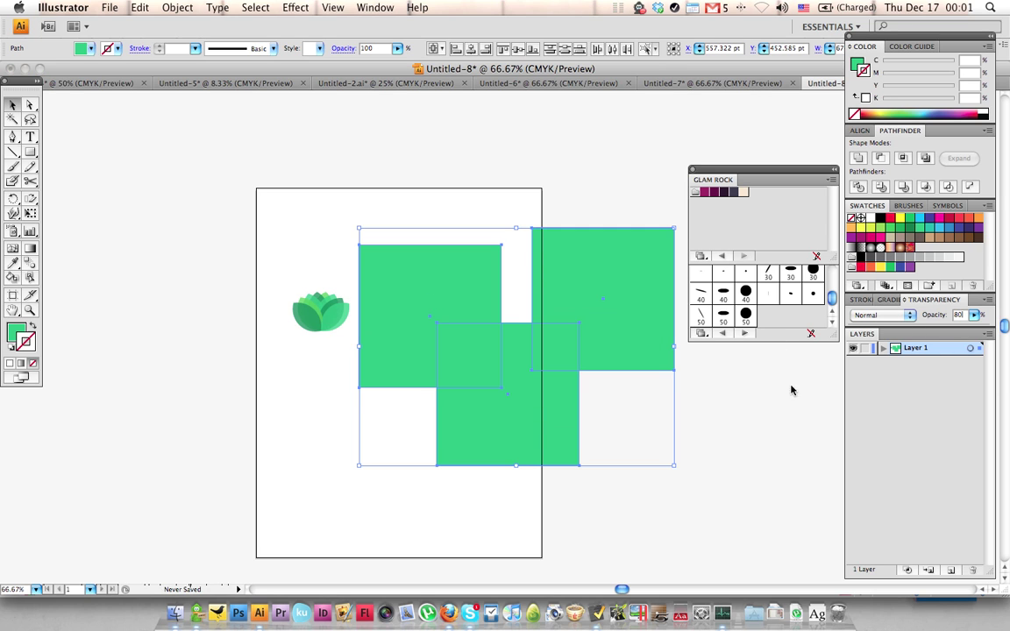
key("Return")
left_click(714, 396)
Step: Give the upper-right square a red fill and swap its green to the stroke
left_click(622, 333)
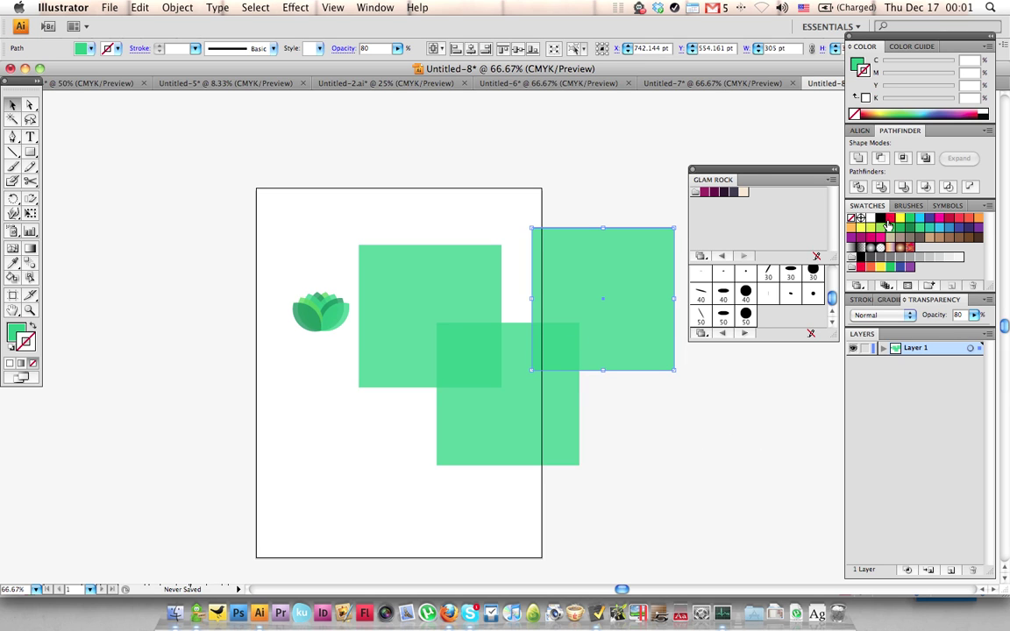
key("x")
left_click(888, 225)
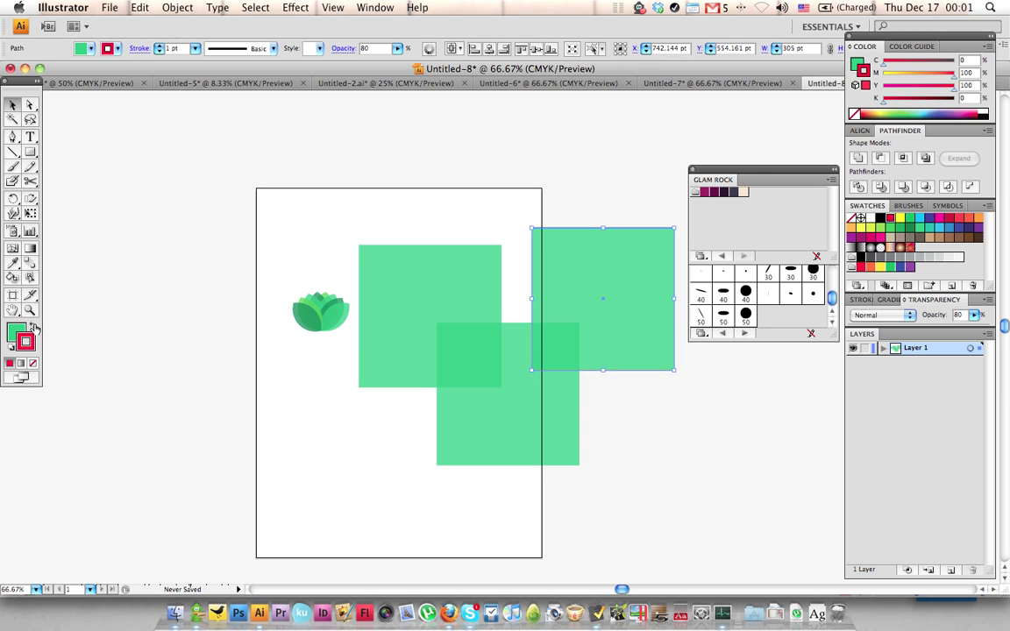
left_click(35, 326)
left_click(304, 403)
Step: Colour the lower middle square cyan and clear the selection
left_click(476, 421)
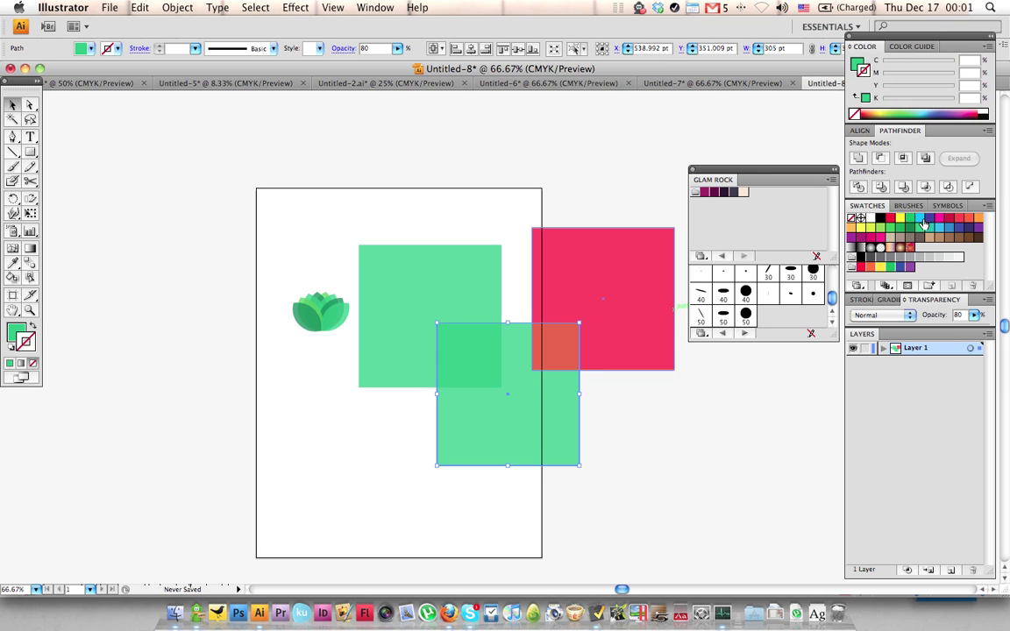
left_click(919, 218)
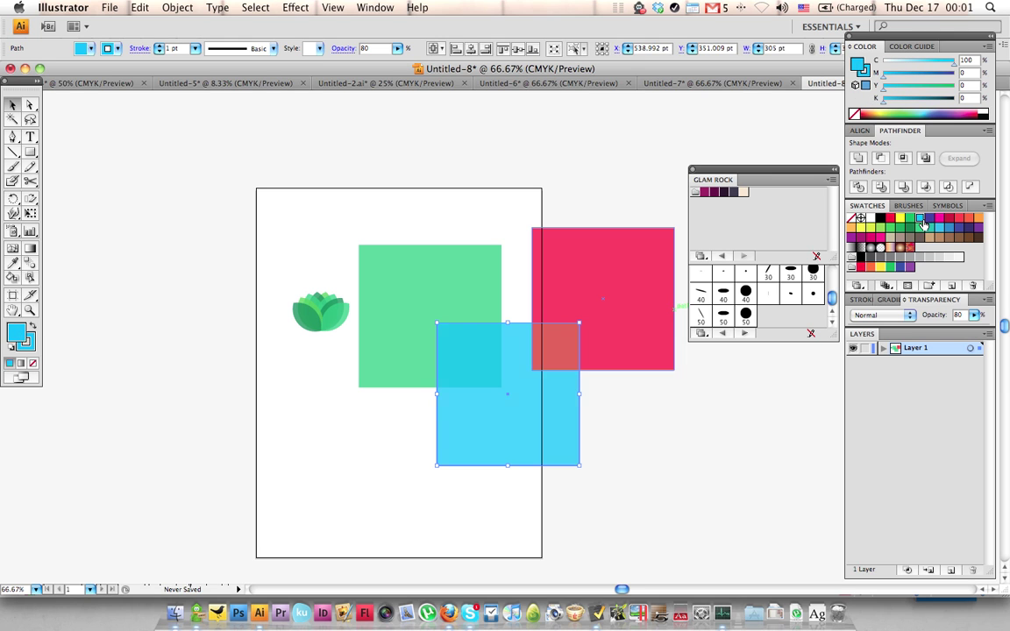
left_click(667, 467)
Step: Move the green square to overlap both other squares and set all three to the Multiply blending mode
left_click_drag(410, 287, 473, 322)
left_click_drag(670, 399, 576, 317)
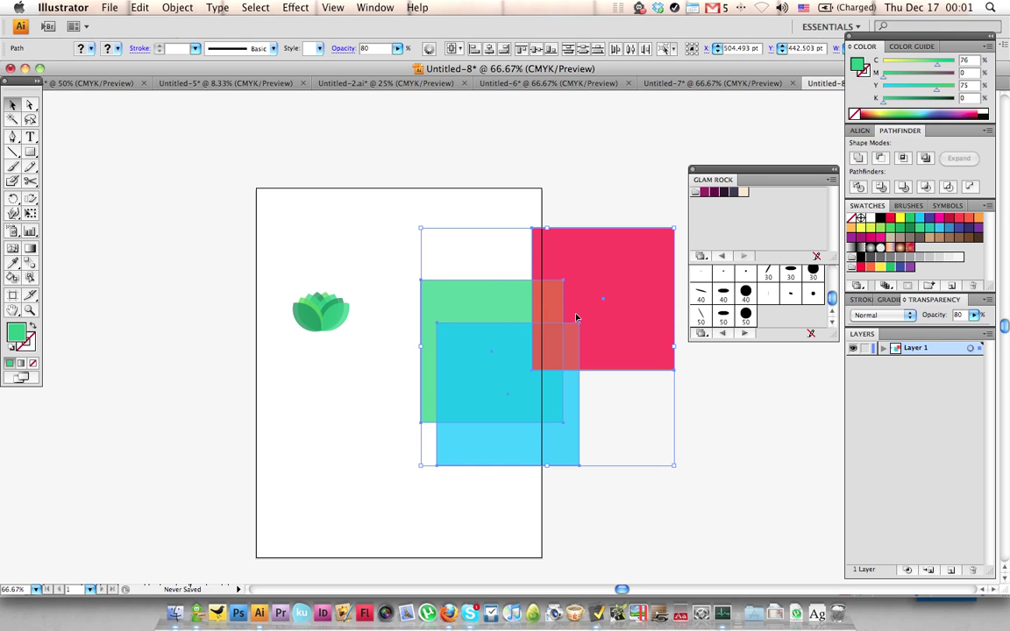
left_click(912, 316)
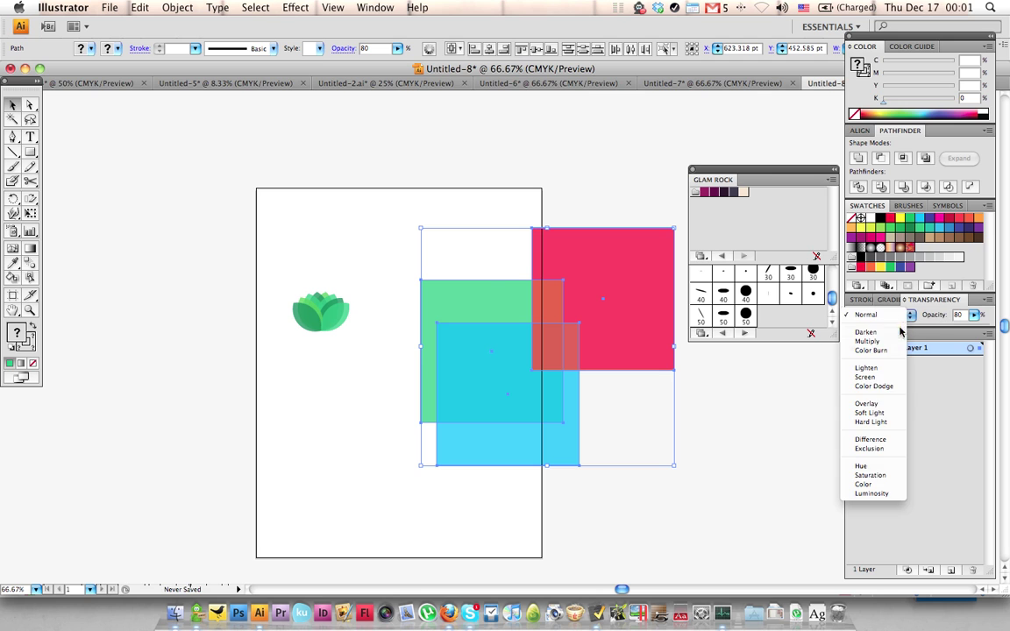
left_click(867, 341)
left_click(631, 435)
Step: Move the red and cyan squares down to the lower left so that all three squares overlap one another
left_click_drag(646, 277, 606, 323)
left_click_drag(628, 375, 479, 452)
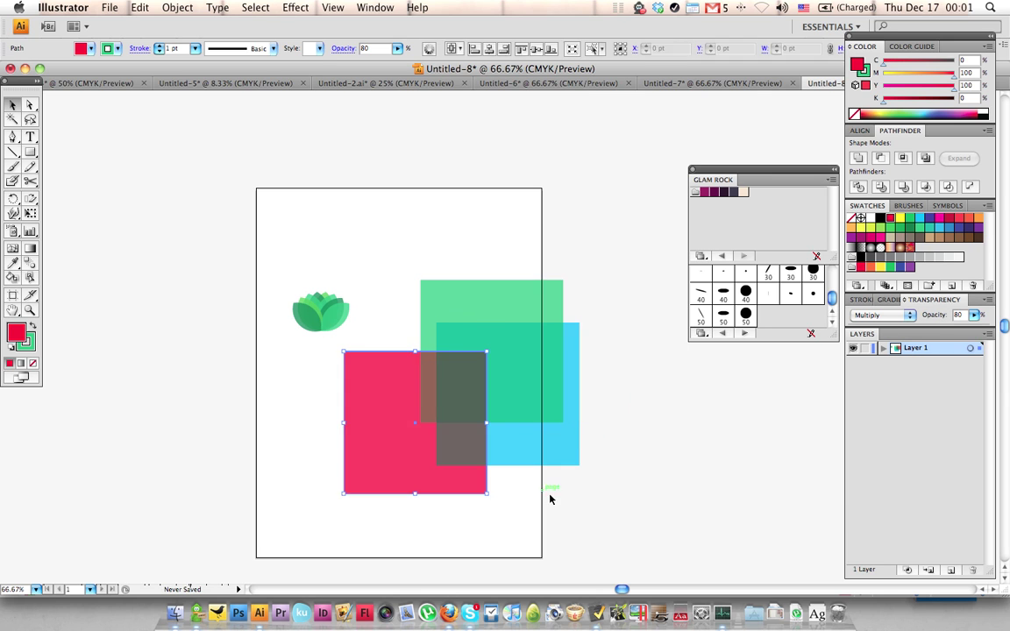
mouse_move(501, 342)
left_mouse_down()
mouse_move(355, 352)
mouse_move(335, 420)
left_mouse_up()
left_click(259, 406)
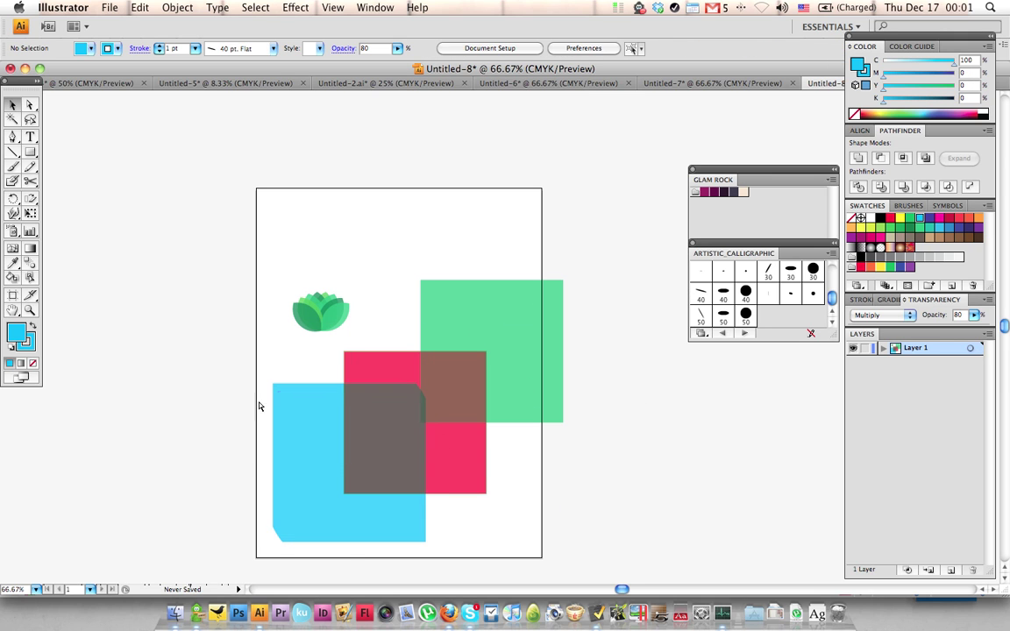
Step: Move the green square down so that it overlaps more of the red square's side, and clear the selection
left_click_drag(491, 395, 498, 445)
left_click(575, 469)
Step: Examine the lotus logo's petals close up and compare them with the overlapping Multiply squares on the whole artboard
key("z")
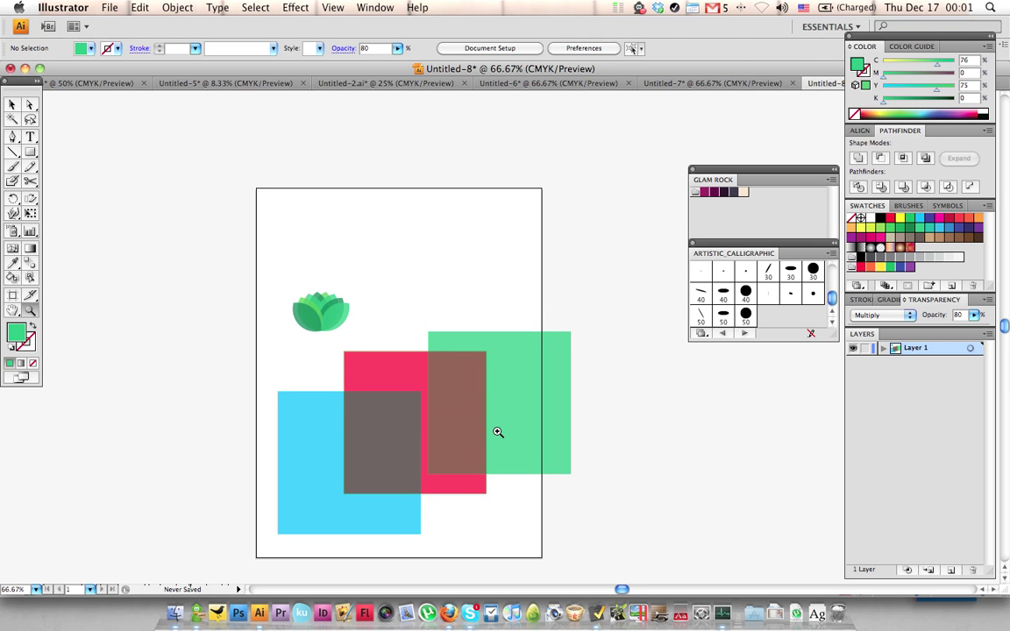
left_click(498, 432)
left_click(534, 387, "alt")
left_click(530, 313, "alt")
scroll(515, 260, "up", 2)
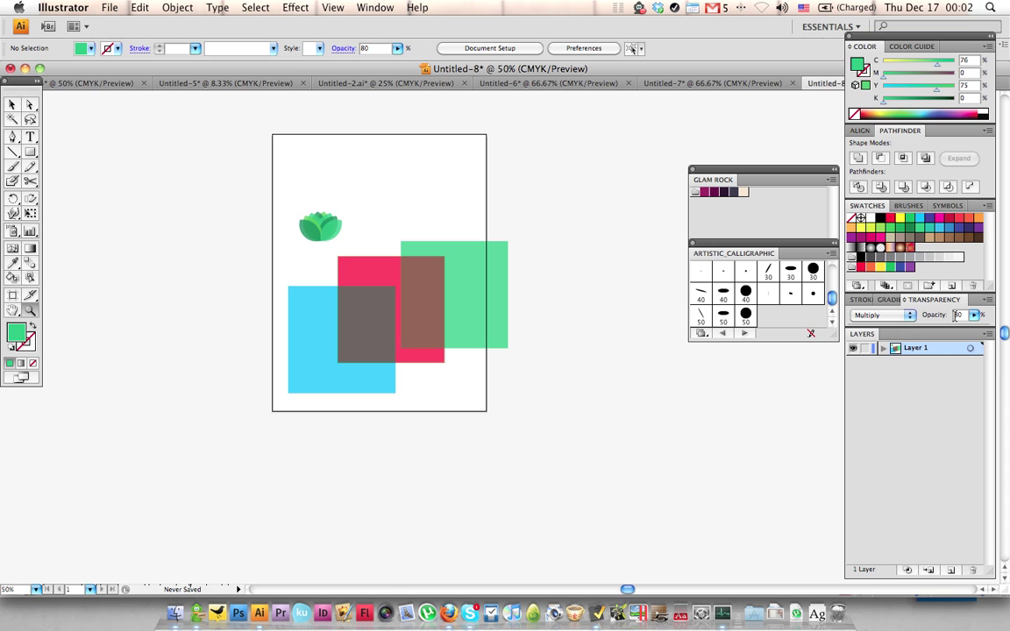
left_click_drag(276, 192, 389, 271)
left_click(548, 350, "alt")
left_click(561, 383, "alt")
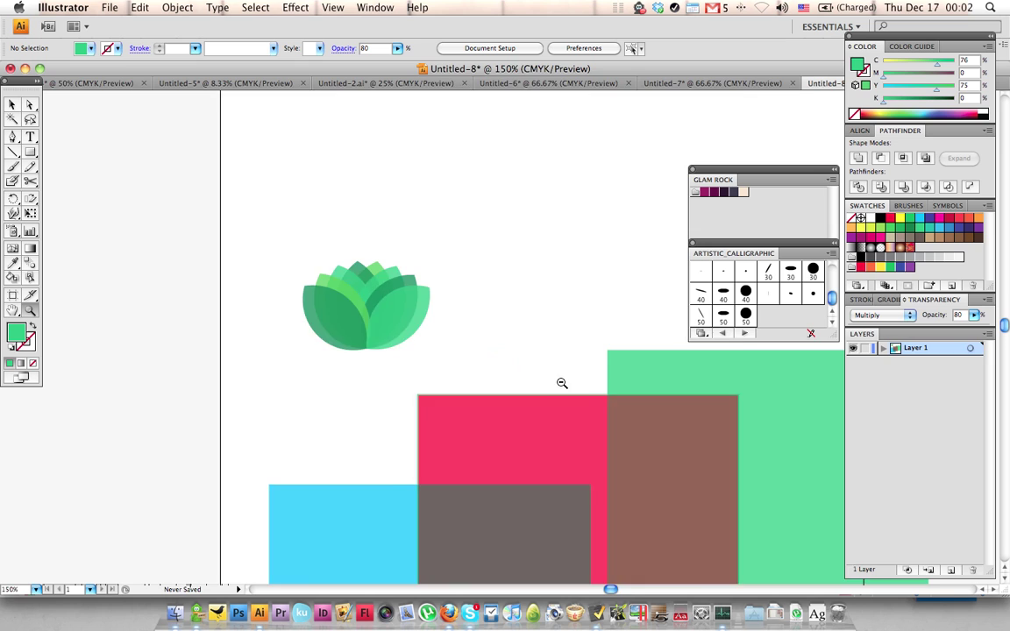
left_click(563, 371, "alt")
left_click(543, 363, "alt")
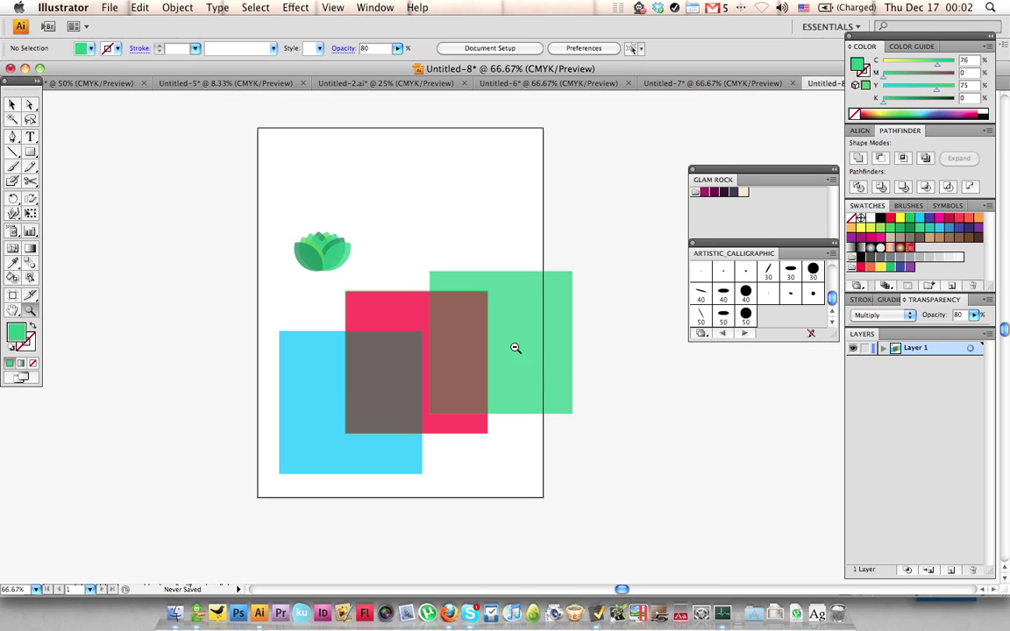
key("v")
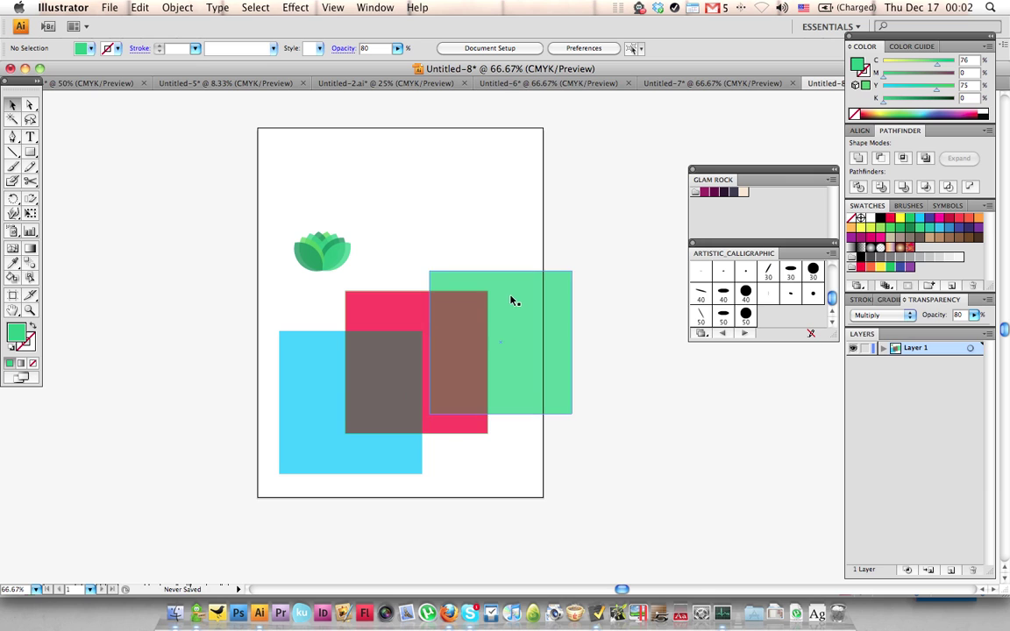
scroll(511, 301, "up", 2)
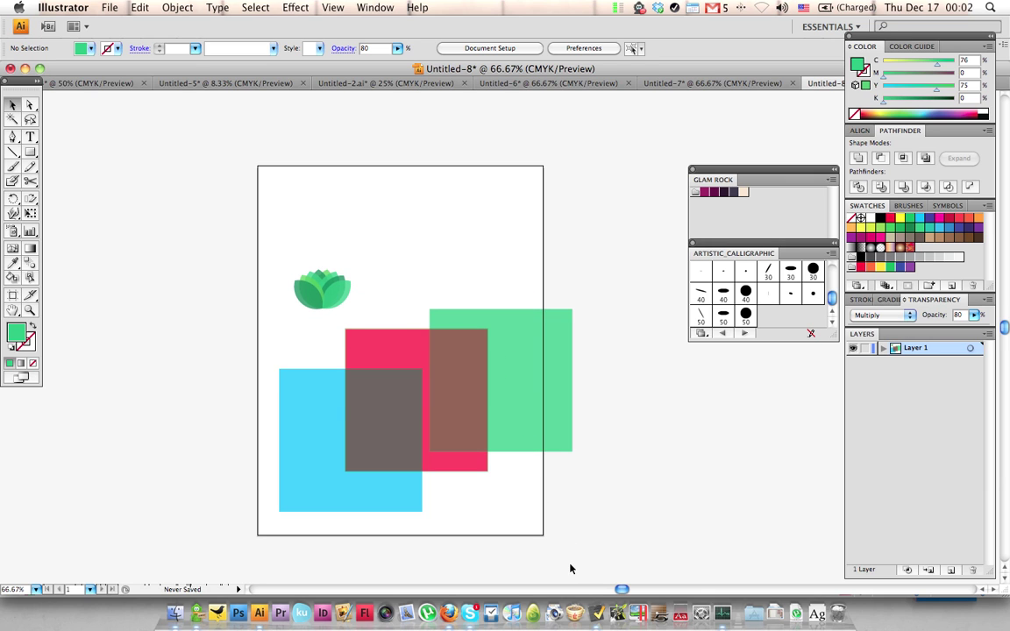